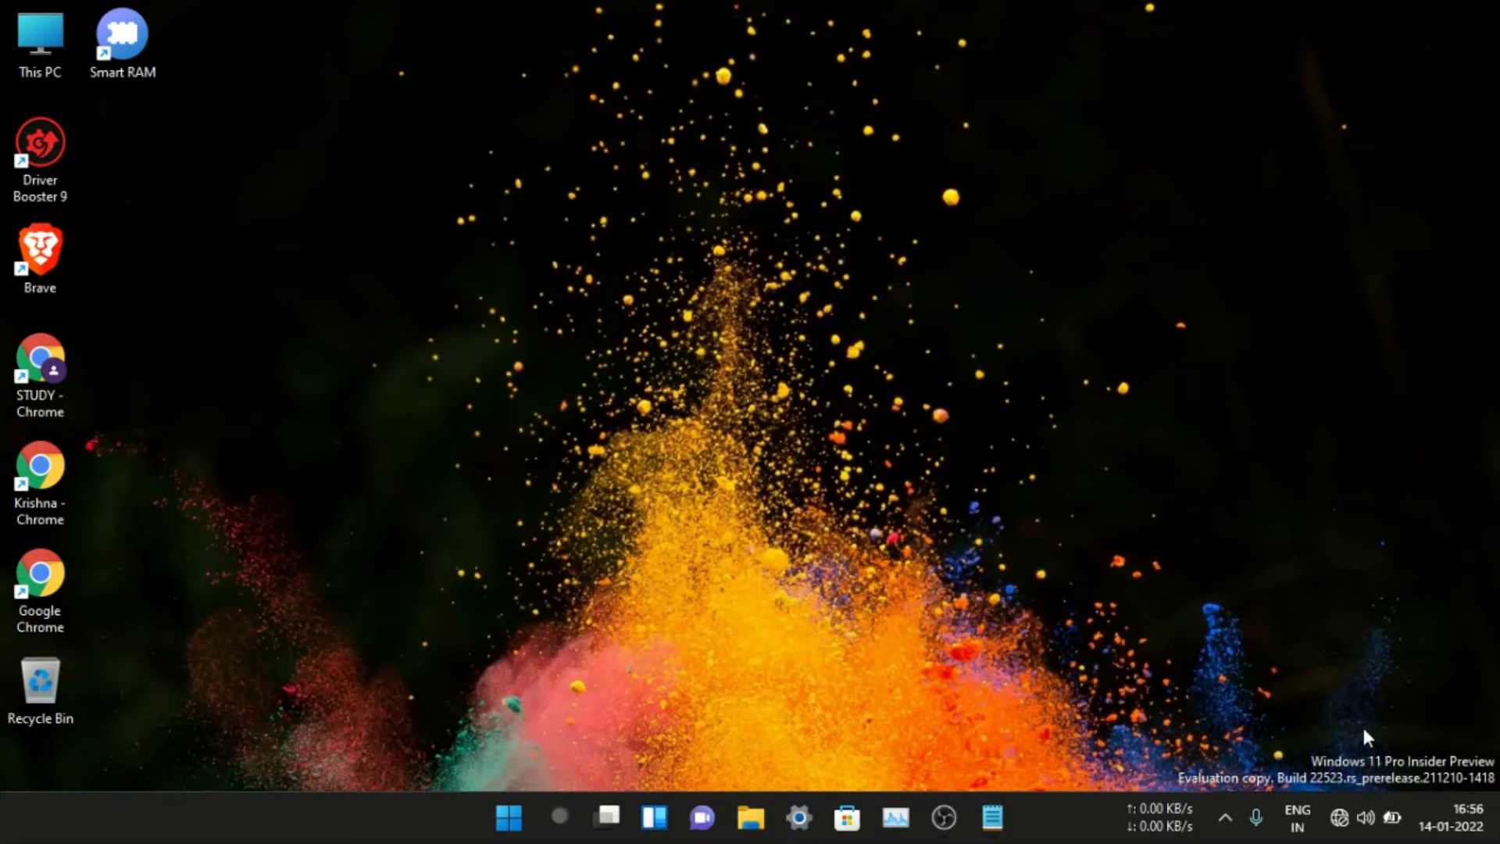
Check the screen brightness slider in the quick settings and dismiss them.
left_click(1356, 826)
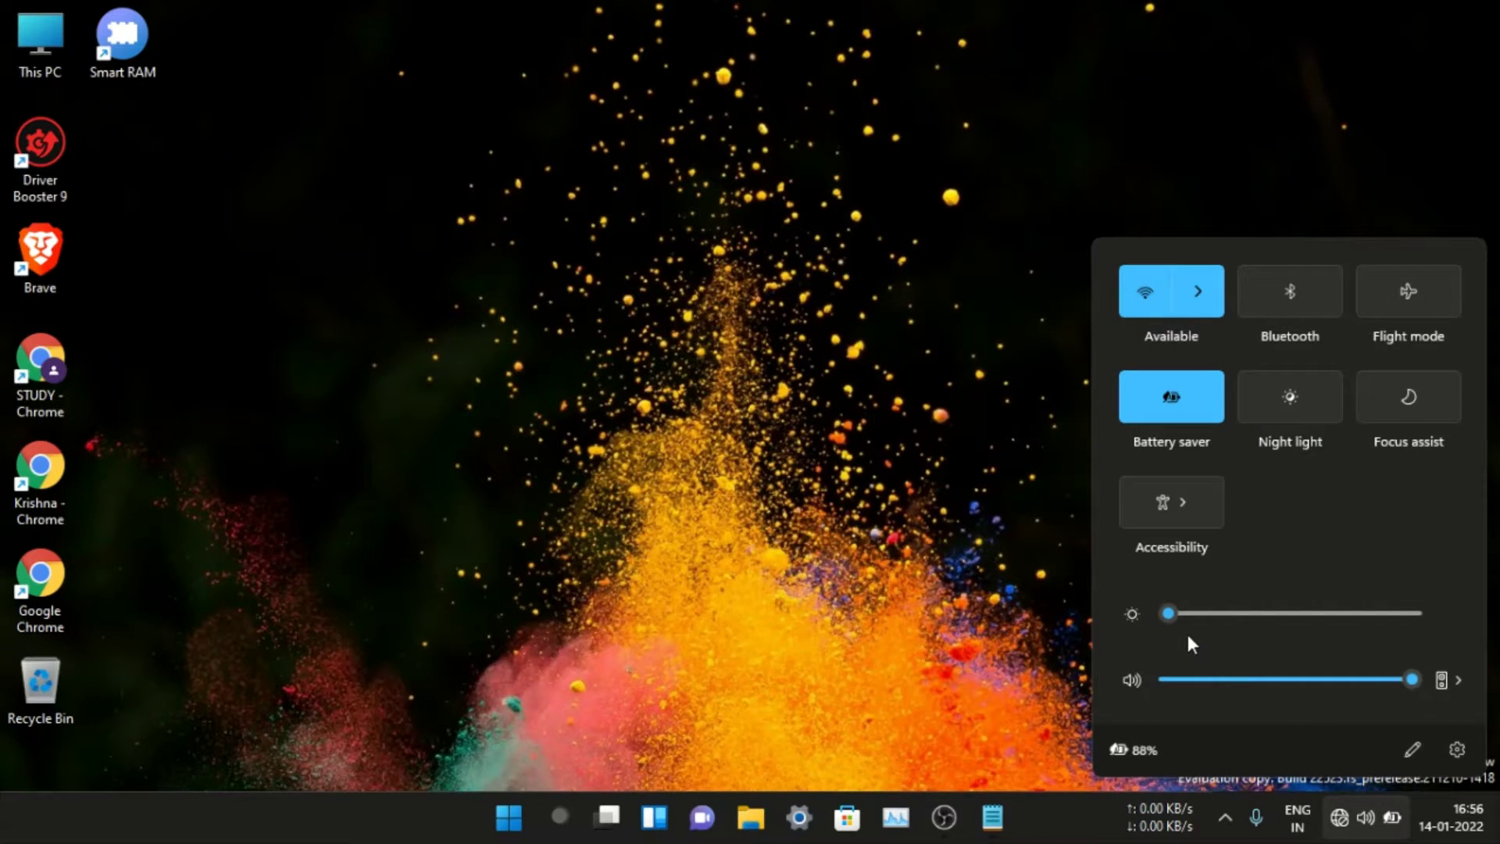
mouse_move(1177, 622)
left_click(1011, 623)
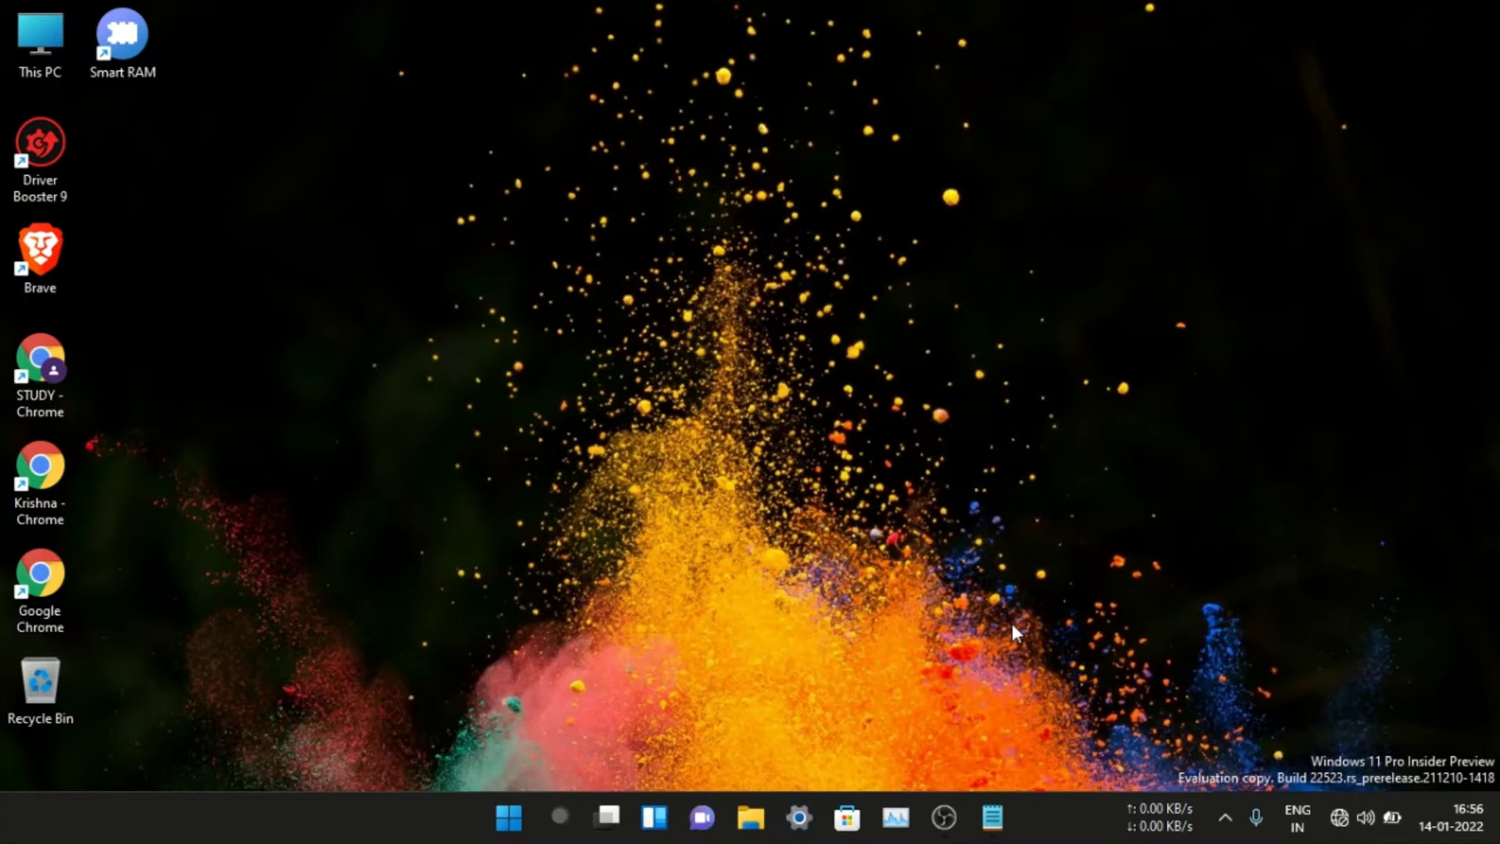
left_click(993, 816)
Open Device Manager and expand the Display adaptors category.
right_click(508, 820)
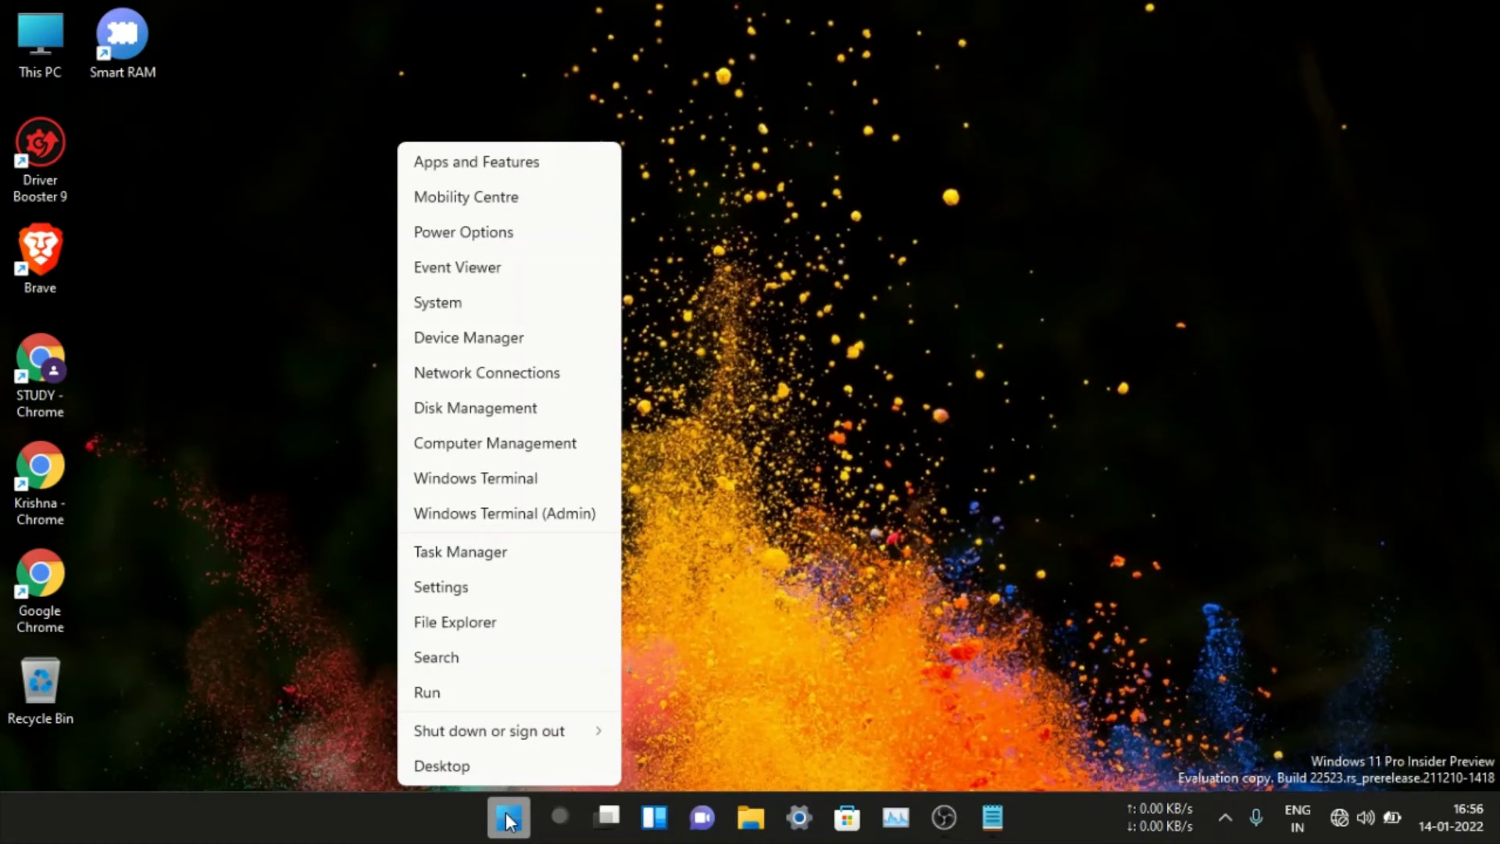
left_click(491, 347)
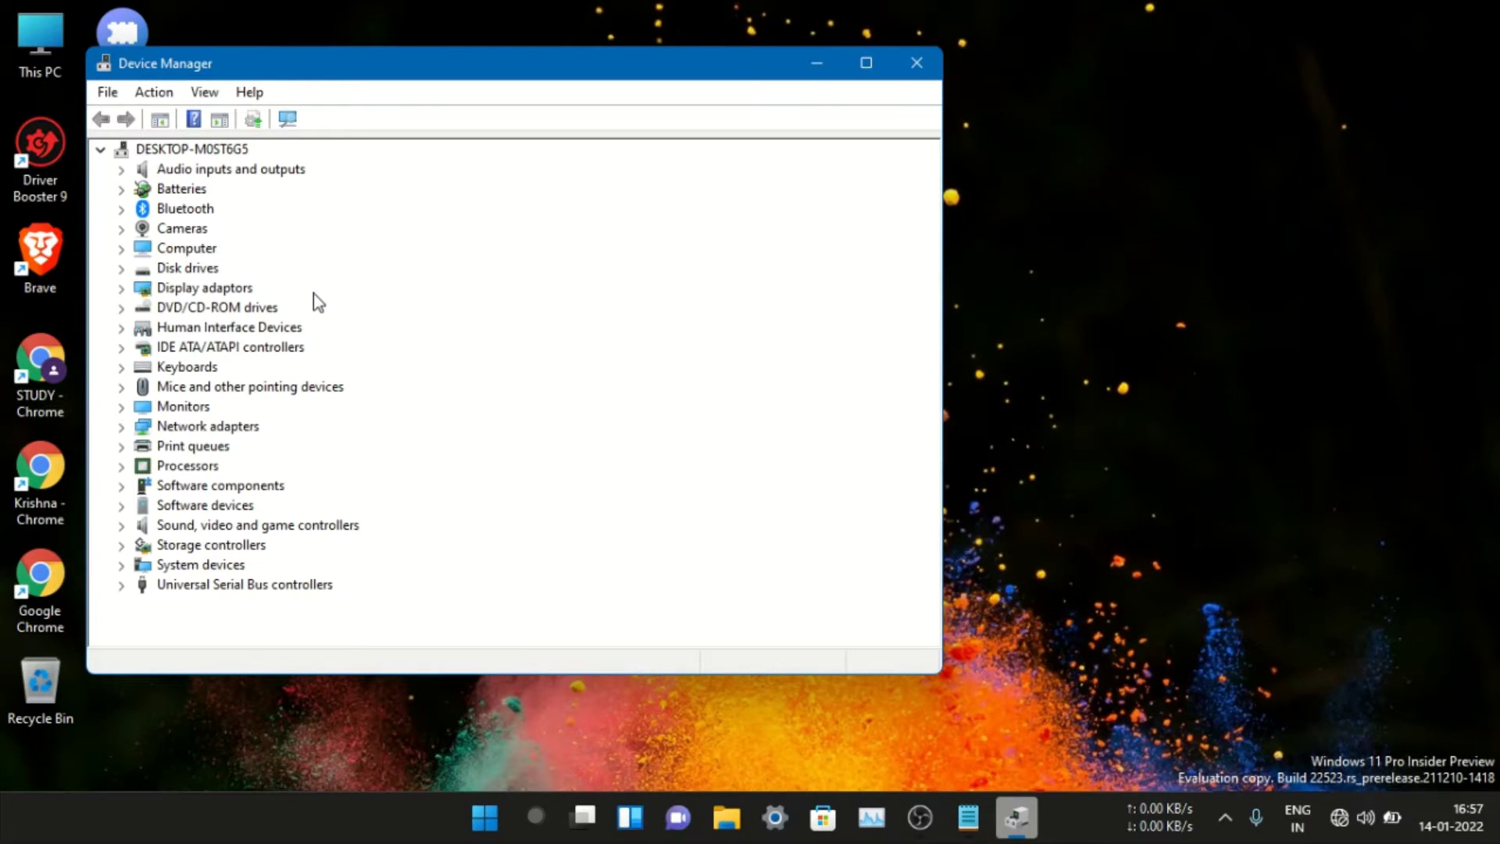
double_click(139, 288)
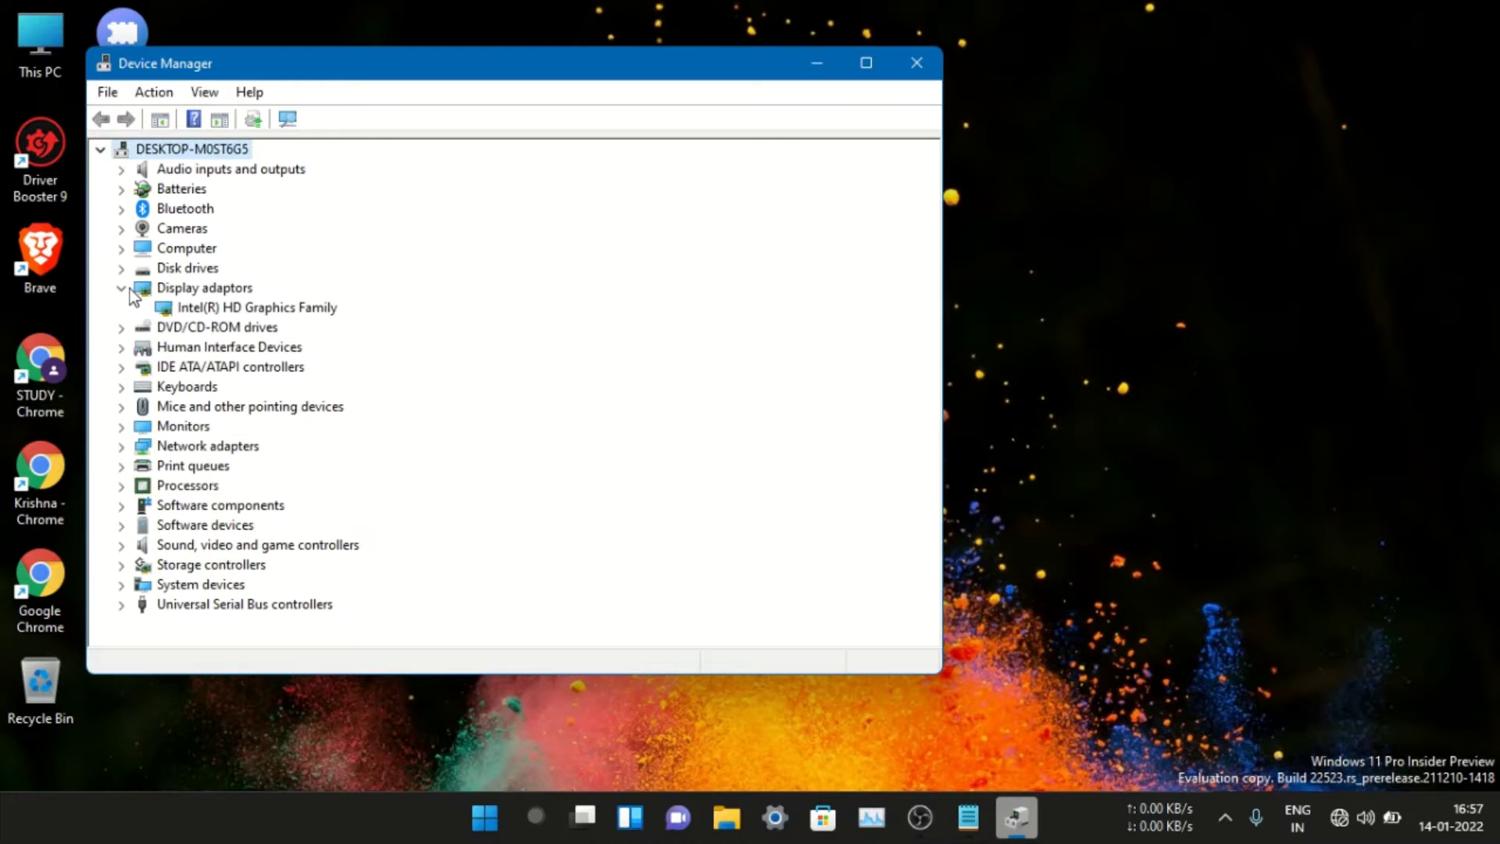
Update the Intel(R) HD Graphics Family driver by searching automatically for drivers, and close the wizard when the search ends.
left_click(226, 309)
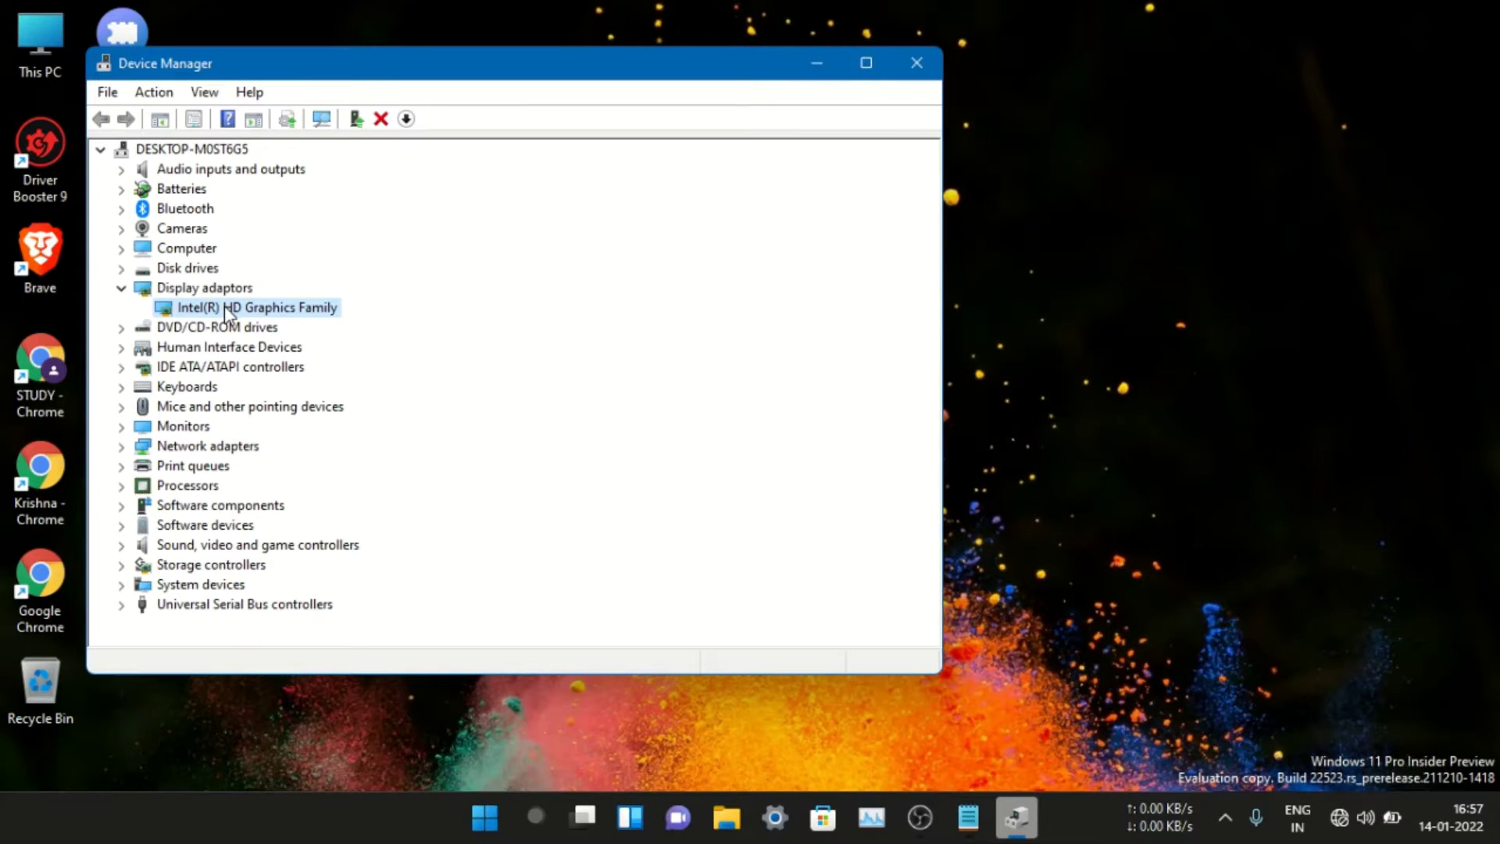
right_click(227, 311)
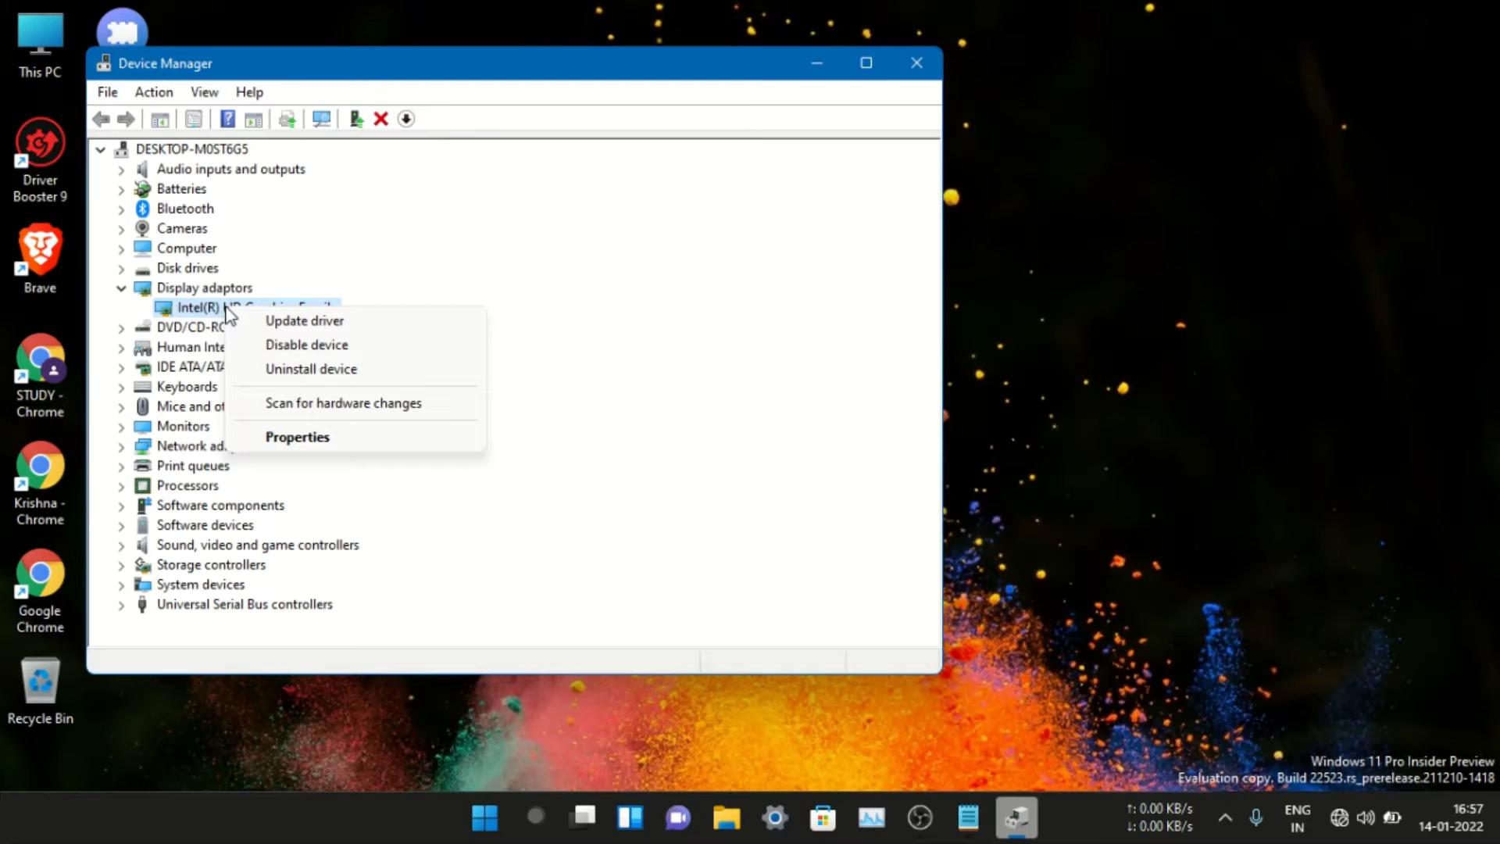
left_click(240, 323)
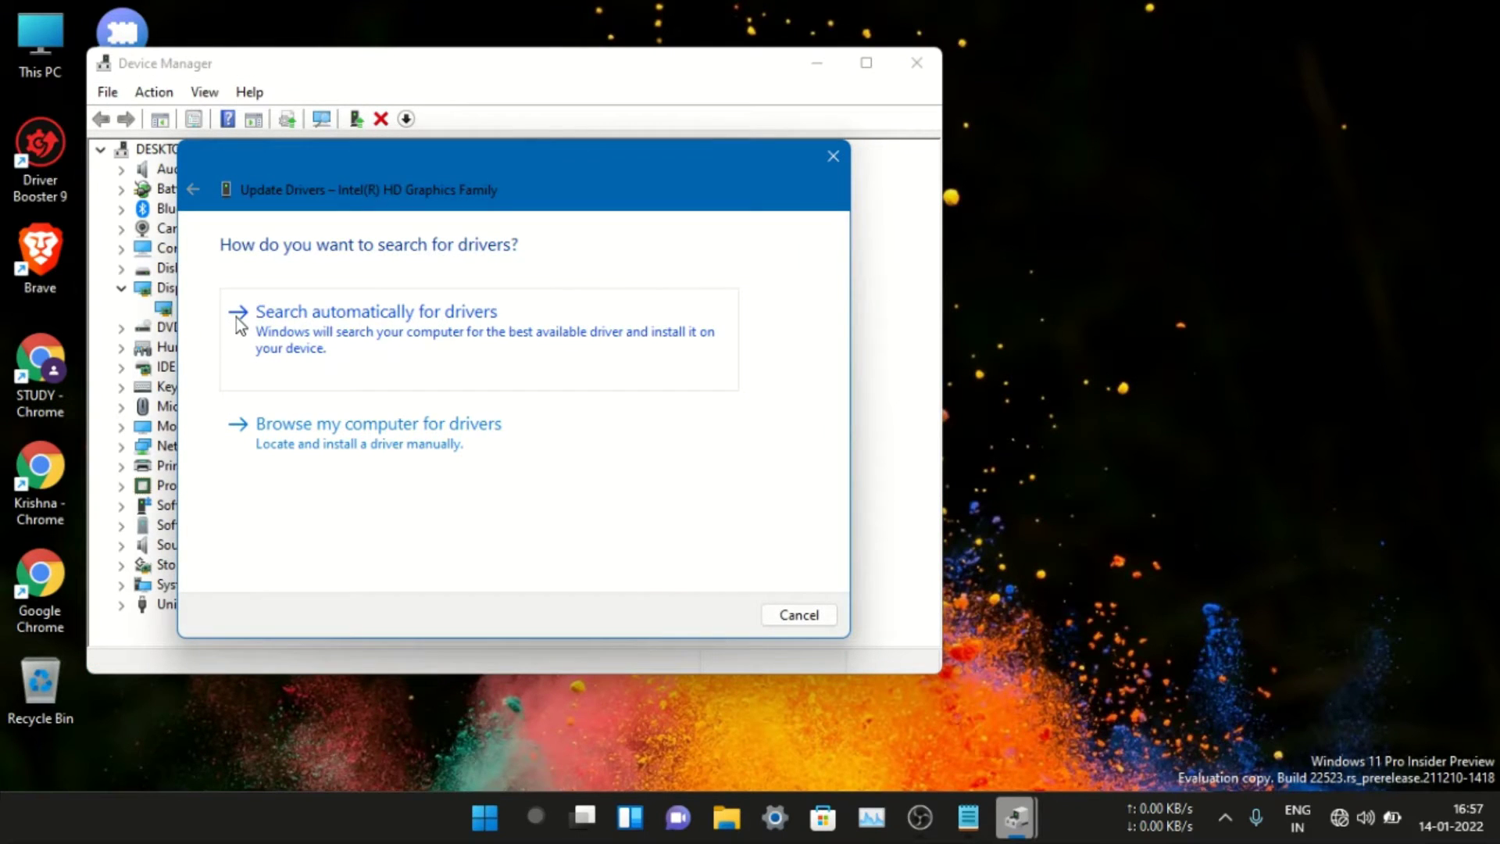
left_click(299, 346)
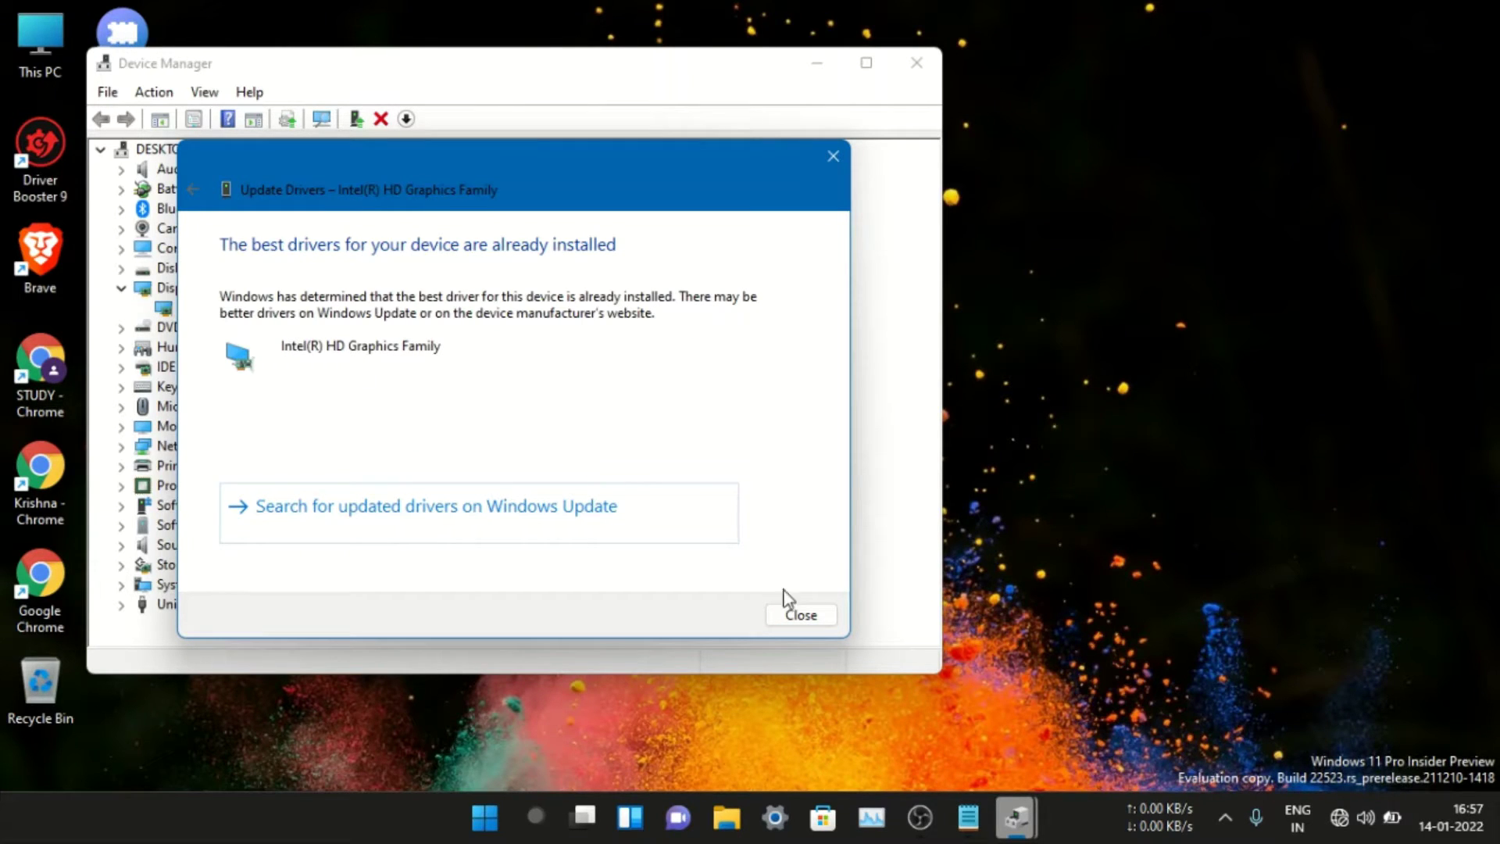
left_click(808, 616)
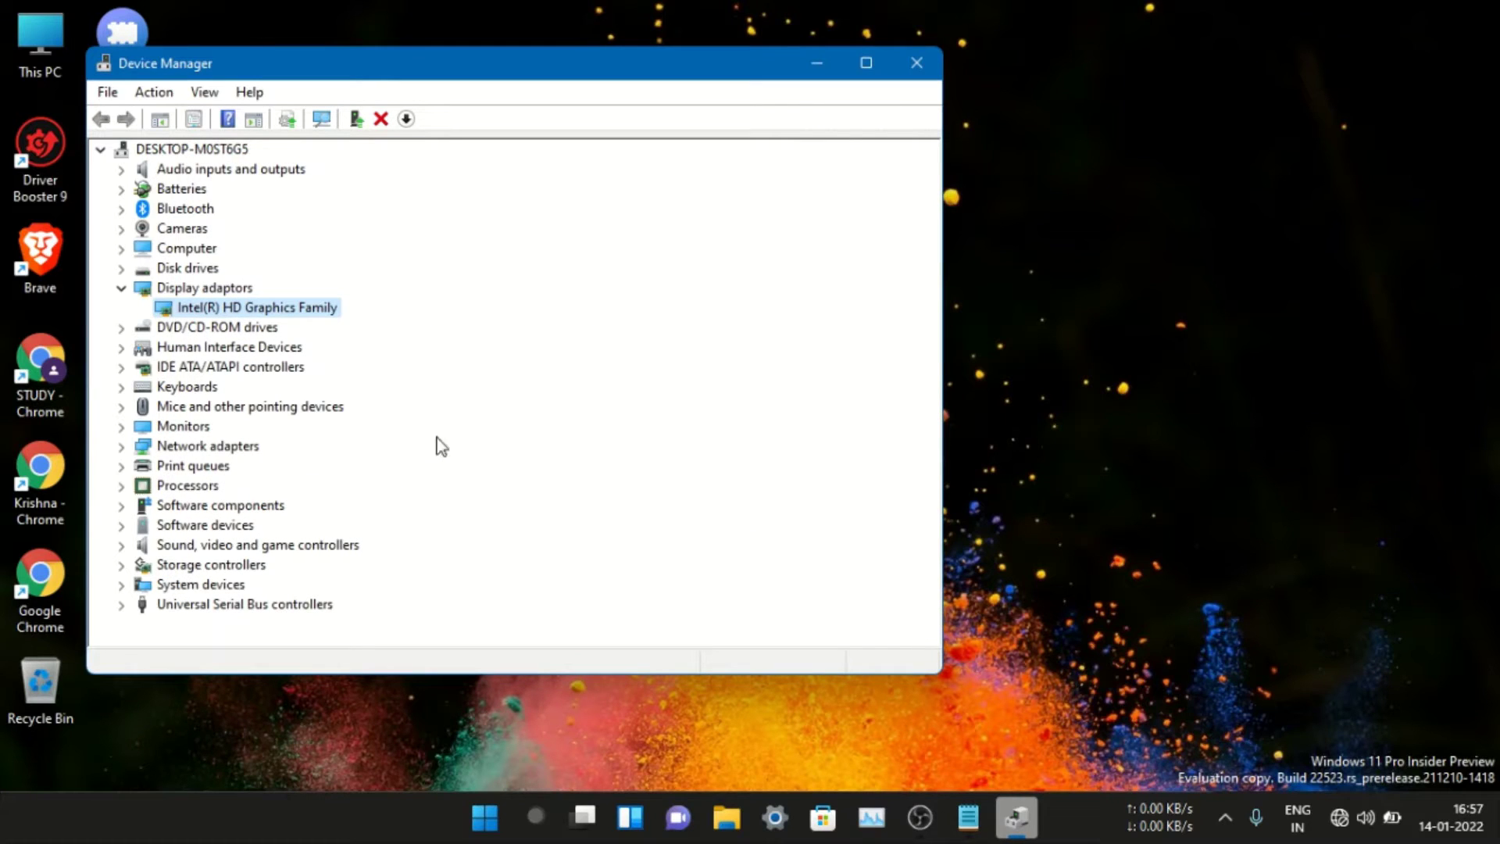
Install the Intel(R) HD Graphics Family driver manually for the display adaptor, picking it from the list of available drivers on the computer.
right_click(312, 317)
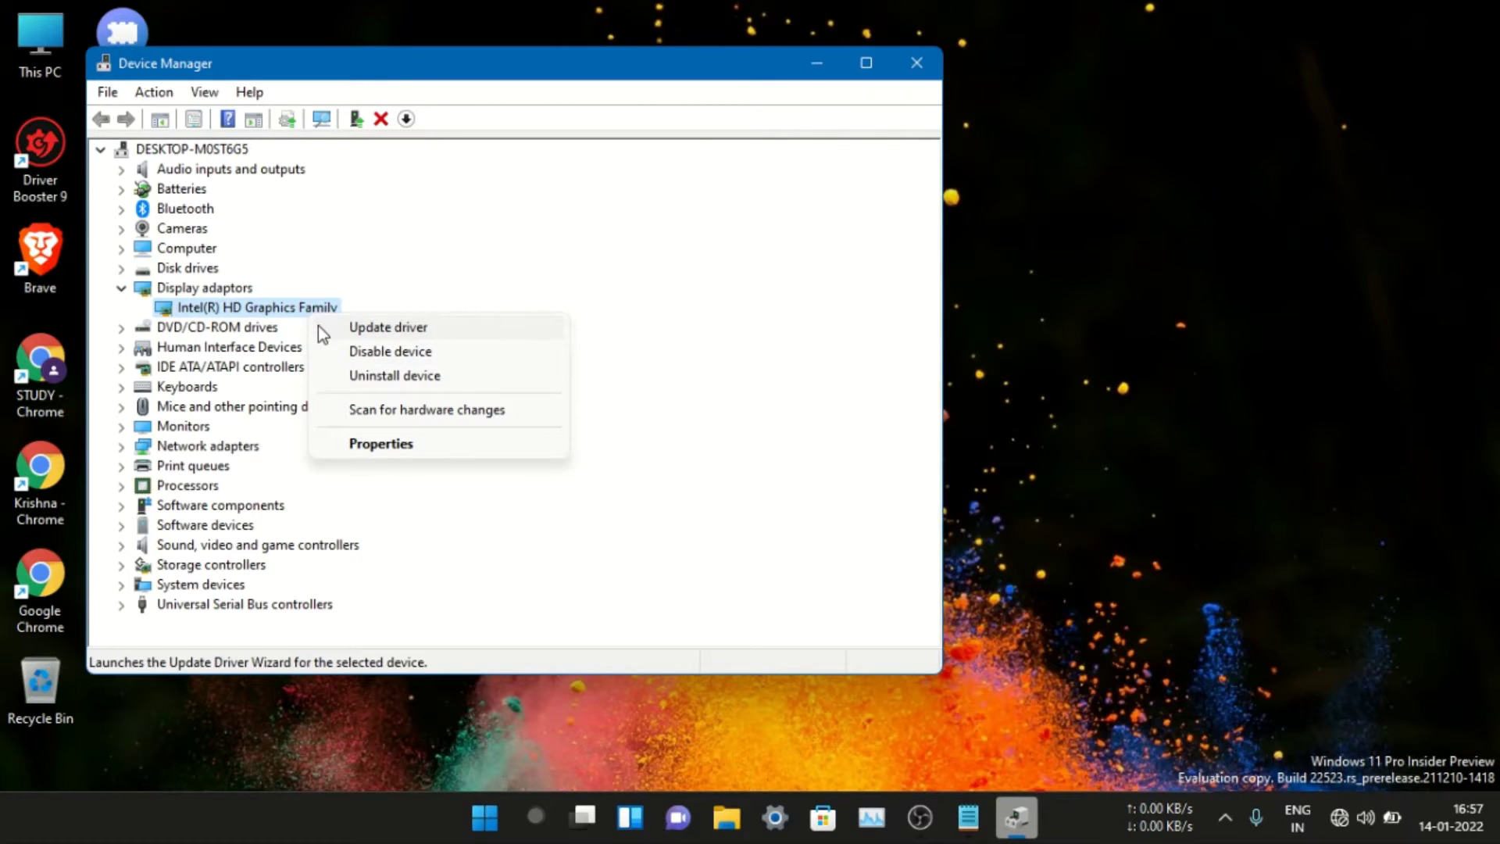
left_click(320, 326)
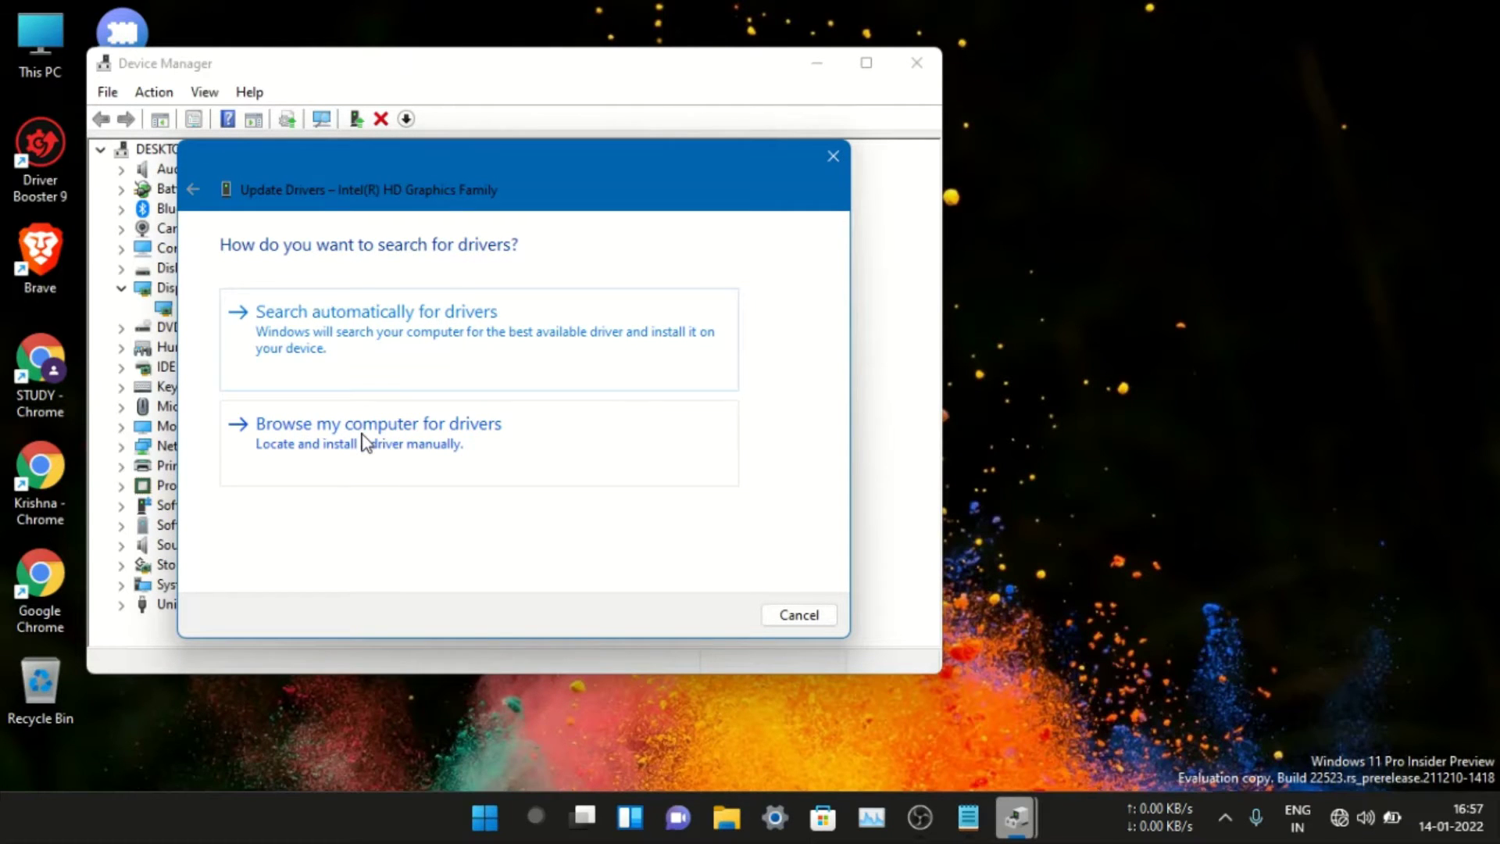
left_click(364, 443)
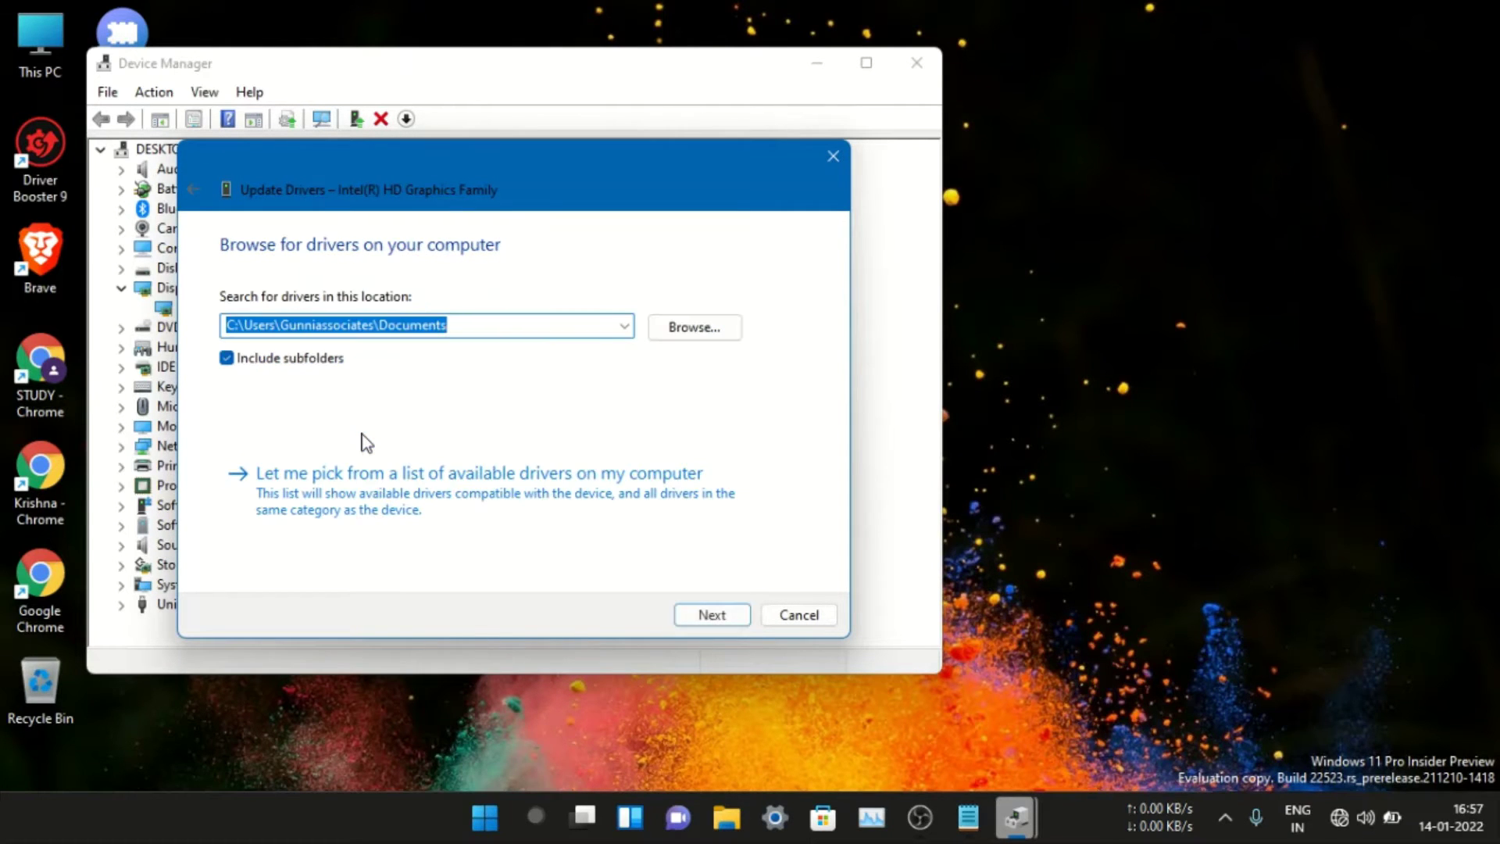
left_click(384, 488)
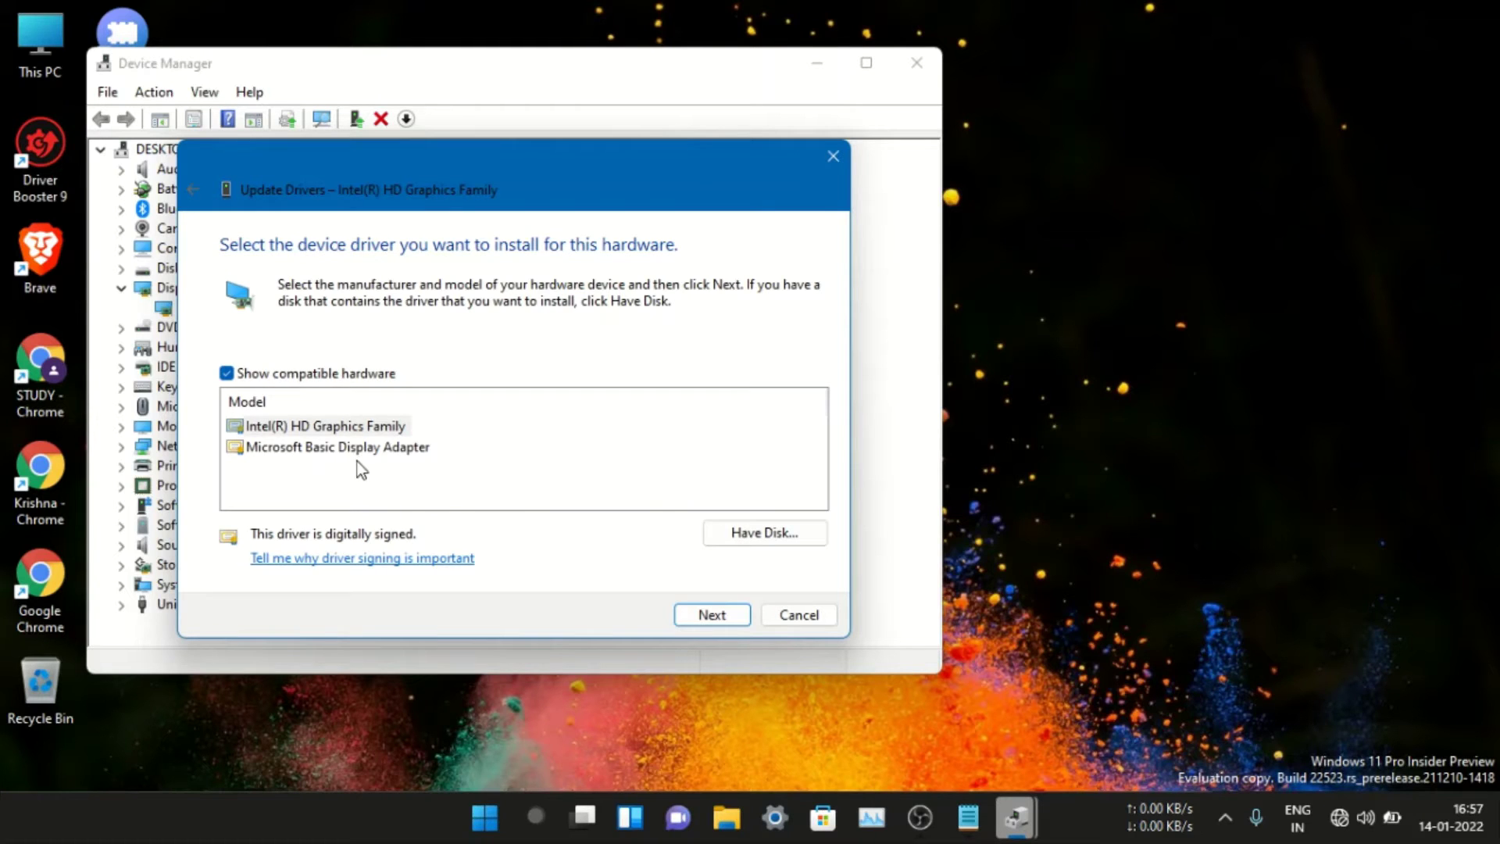
left_click(336, 430)
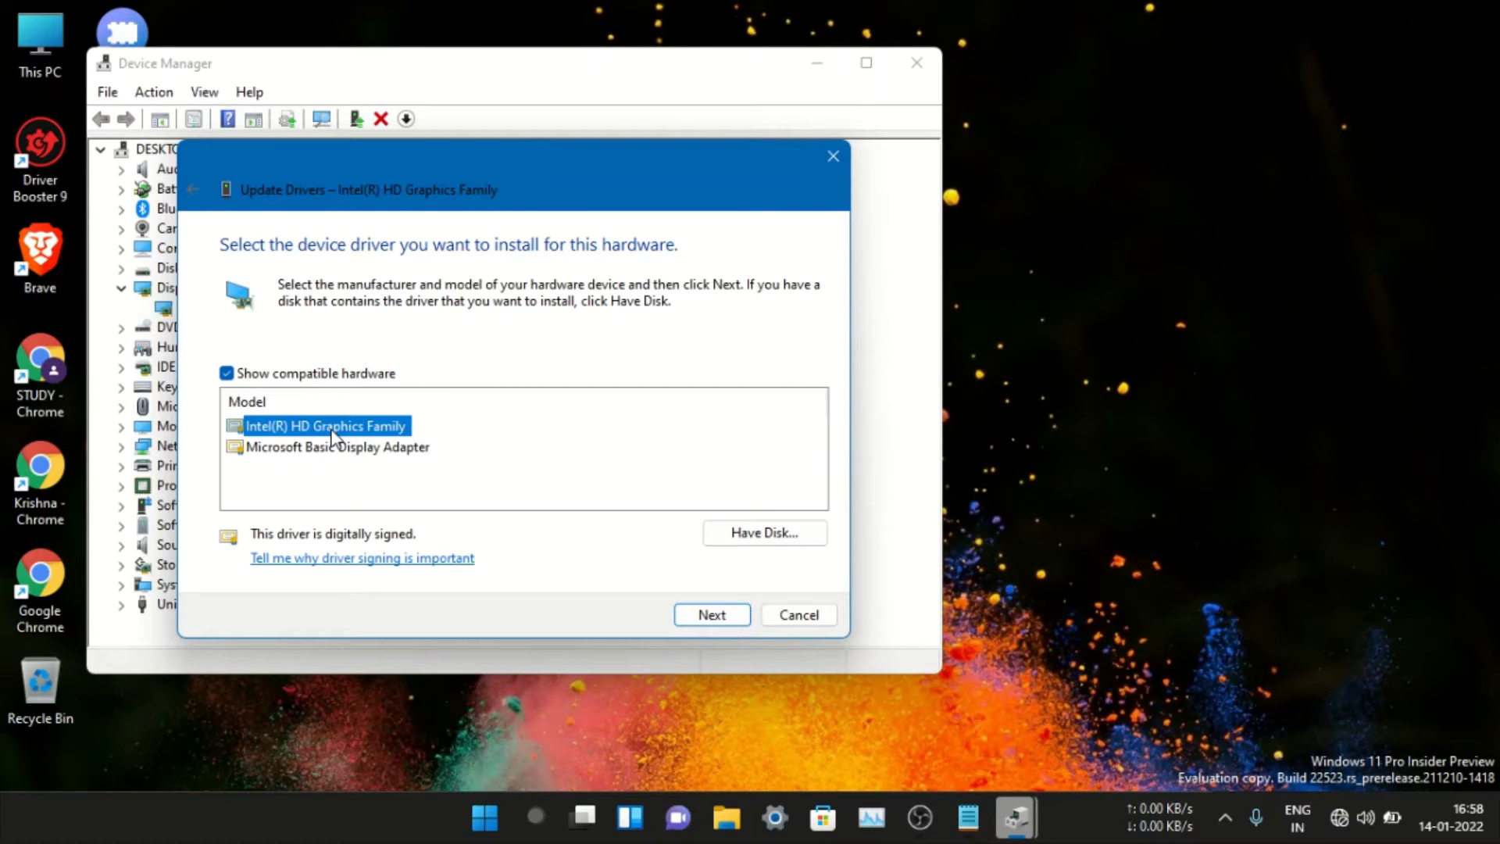
left_click(471, 435)
left_click(399, 429)
left_click(687, 610)
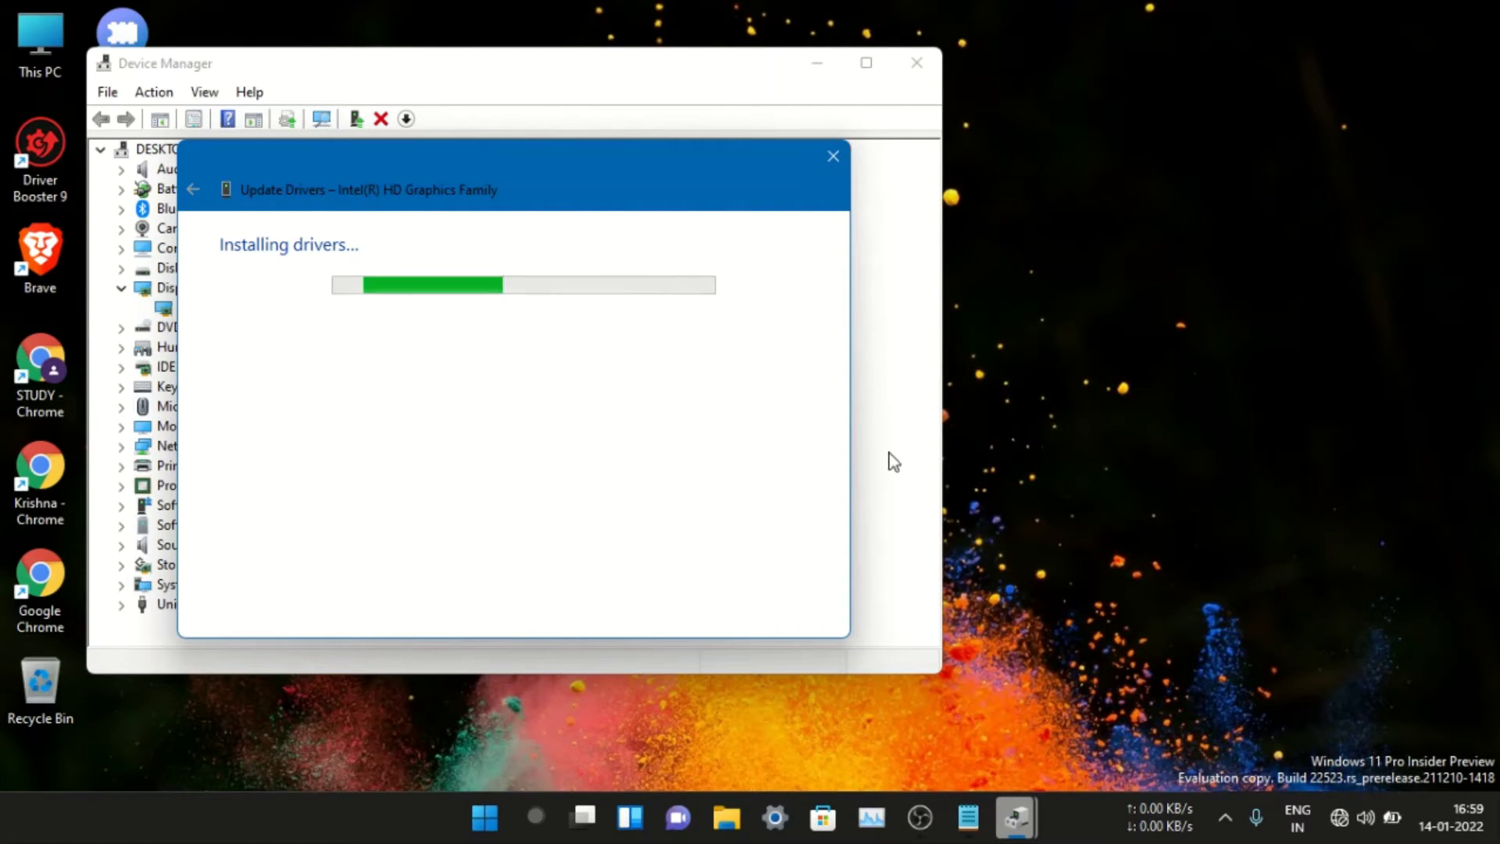
left_click(807, 617)
right_click(319, 311)
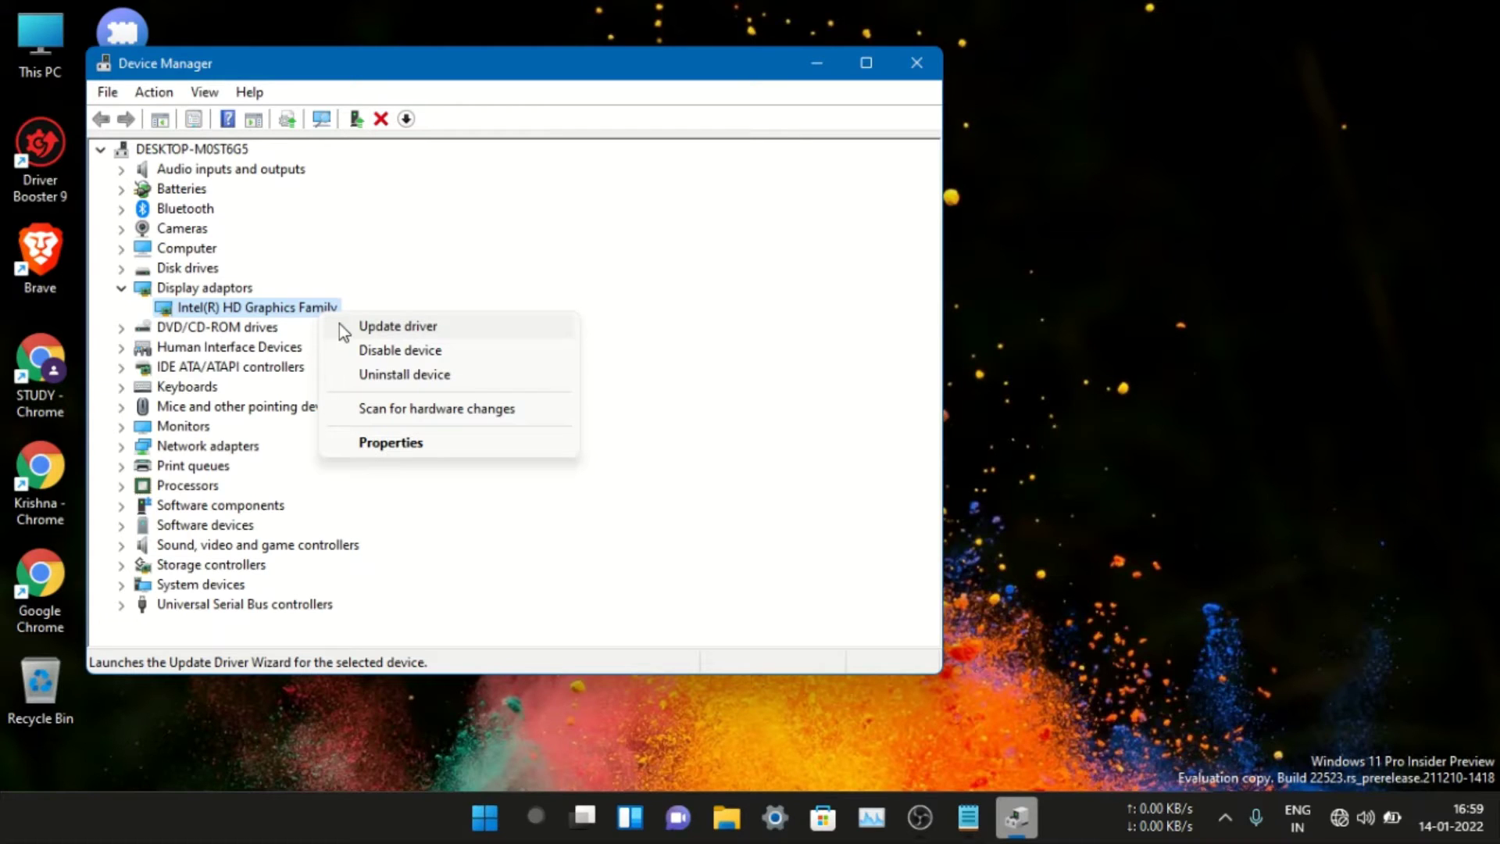
left_click(526, 250)
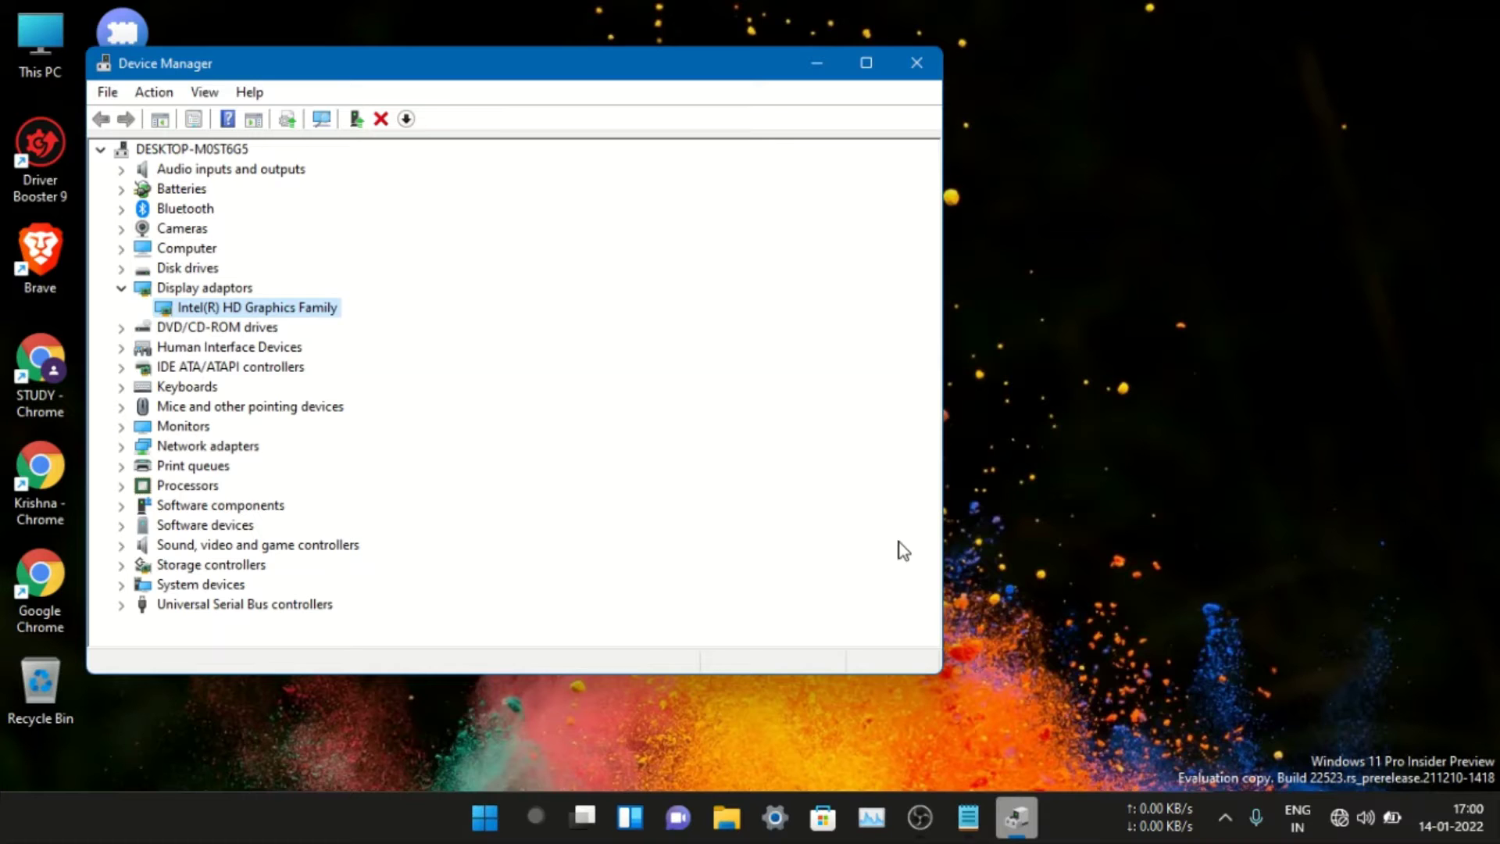
Recheck the brightness slider in the quick settings after the graphics driver installation.
left_click(1366, 818)
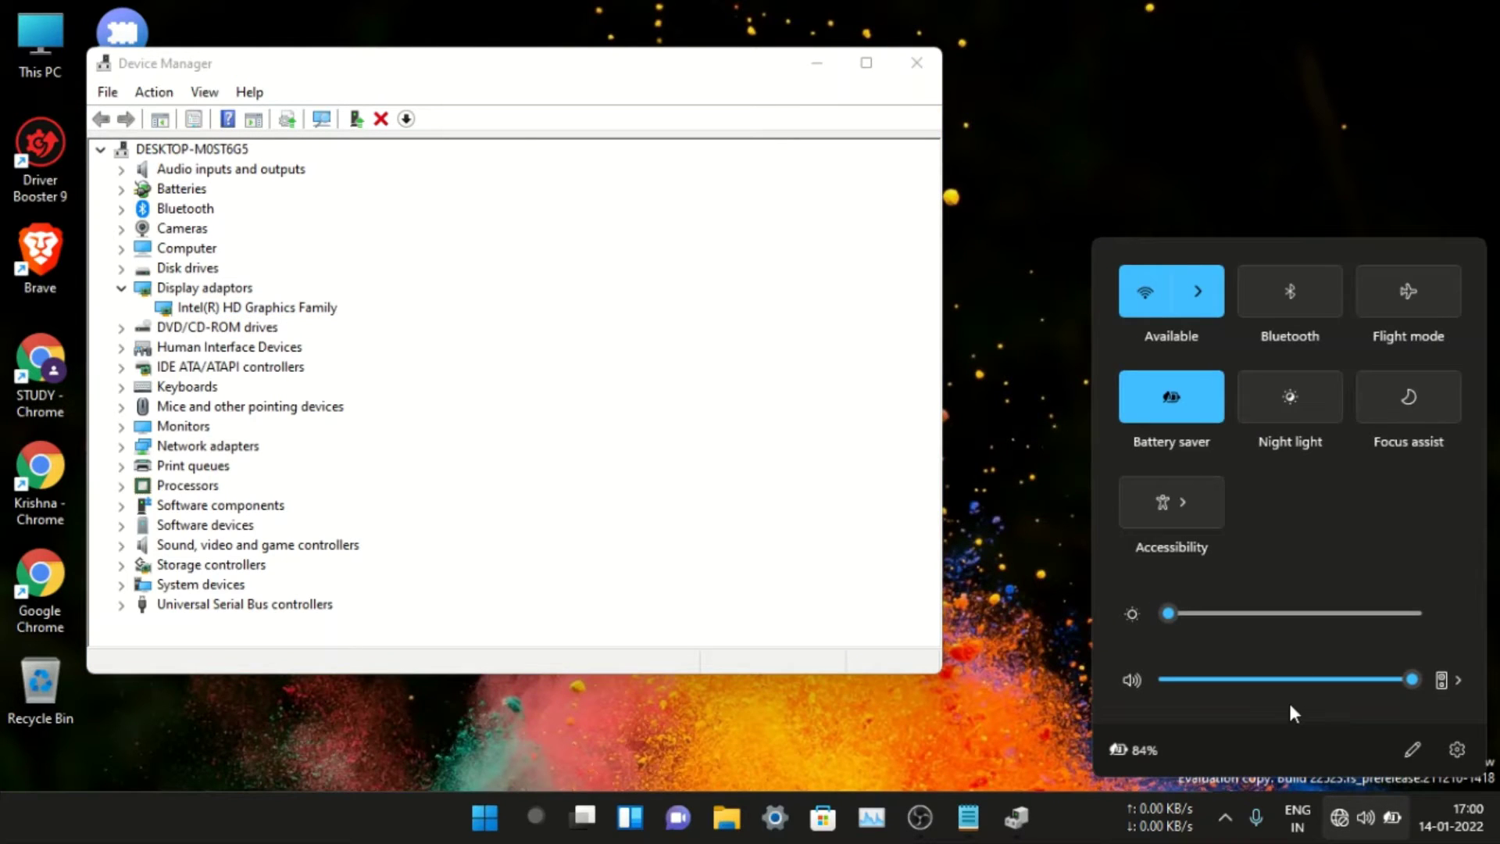
left_click(1058, 628)
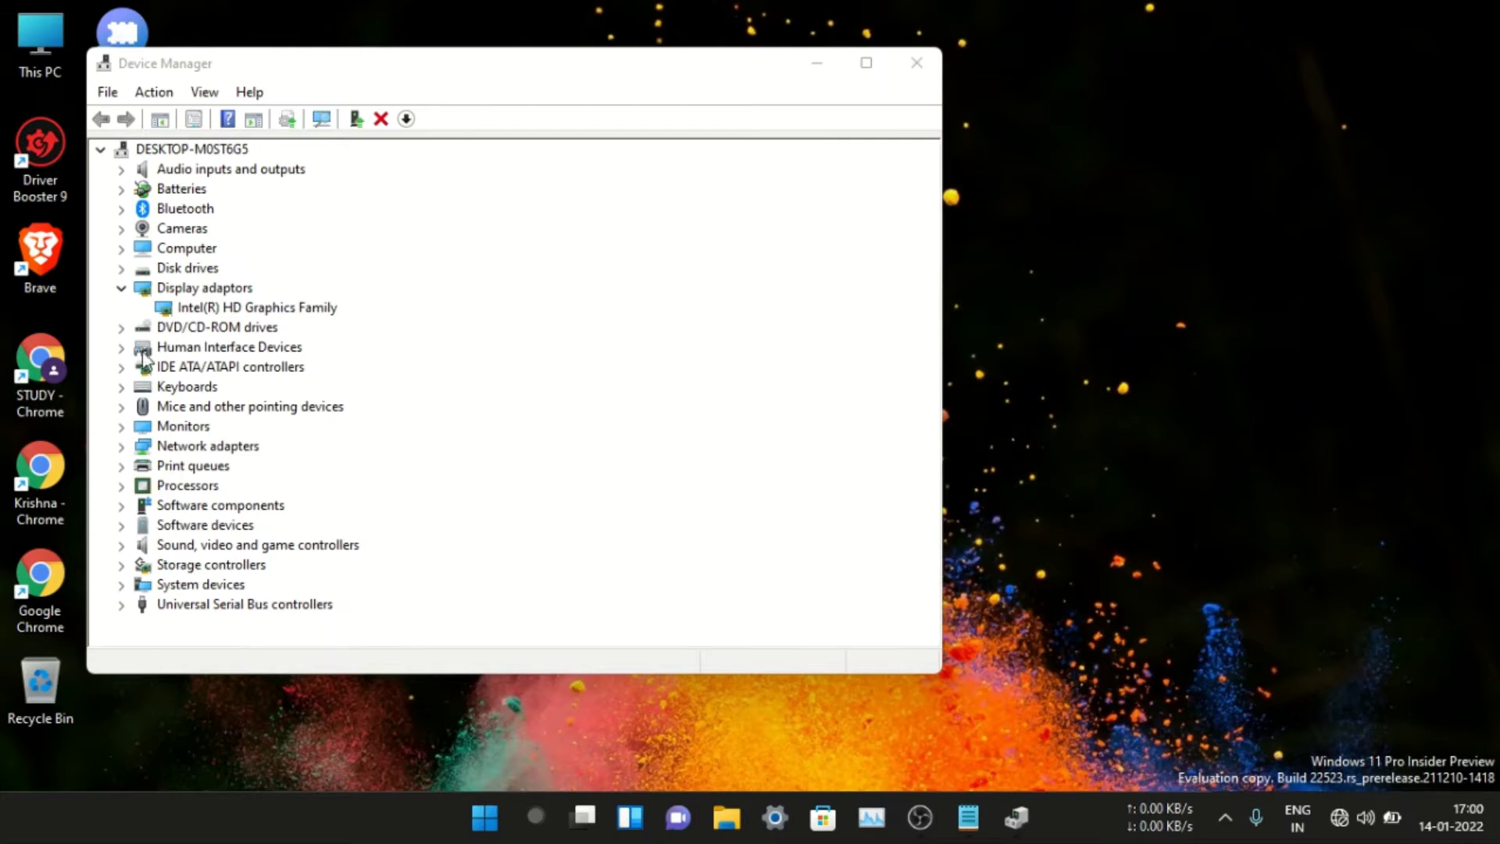
Collapse the Display adaptors category and expand the Monitors category.
left_click(120, 289)
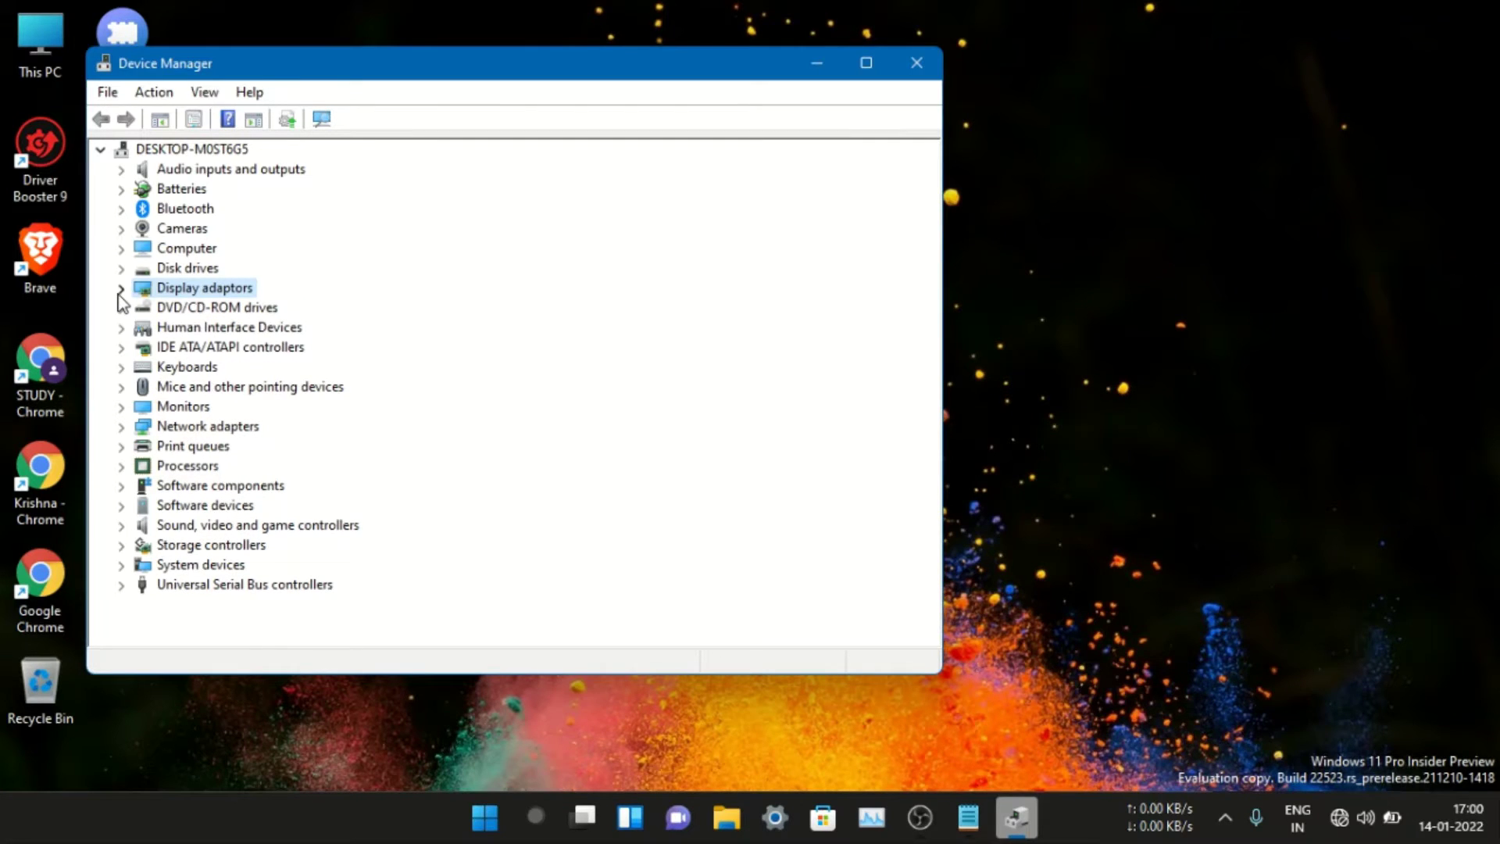
left_click(177, 414)
right_click(177, 414)
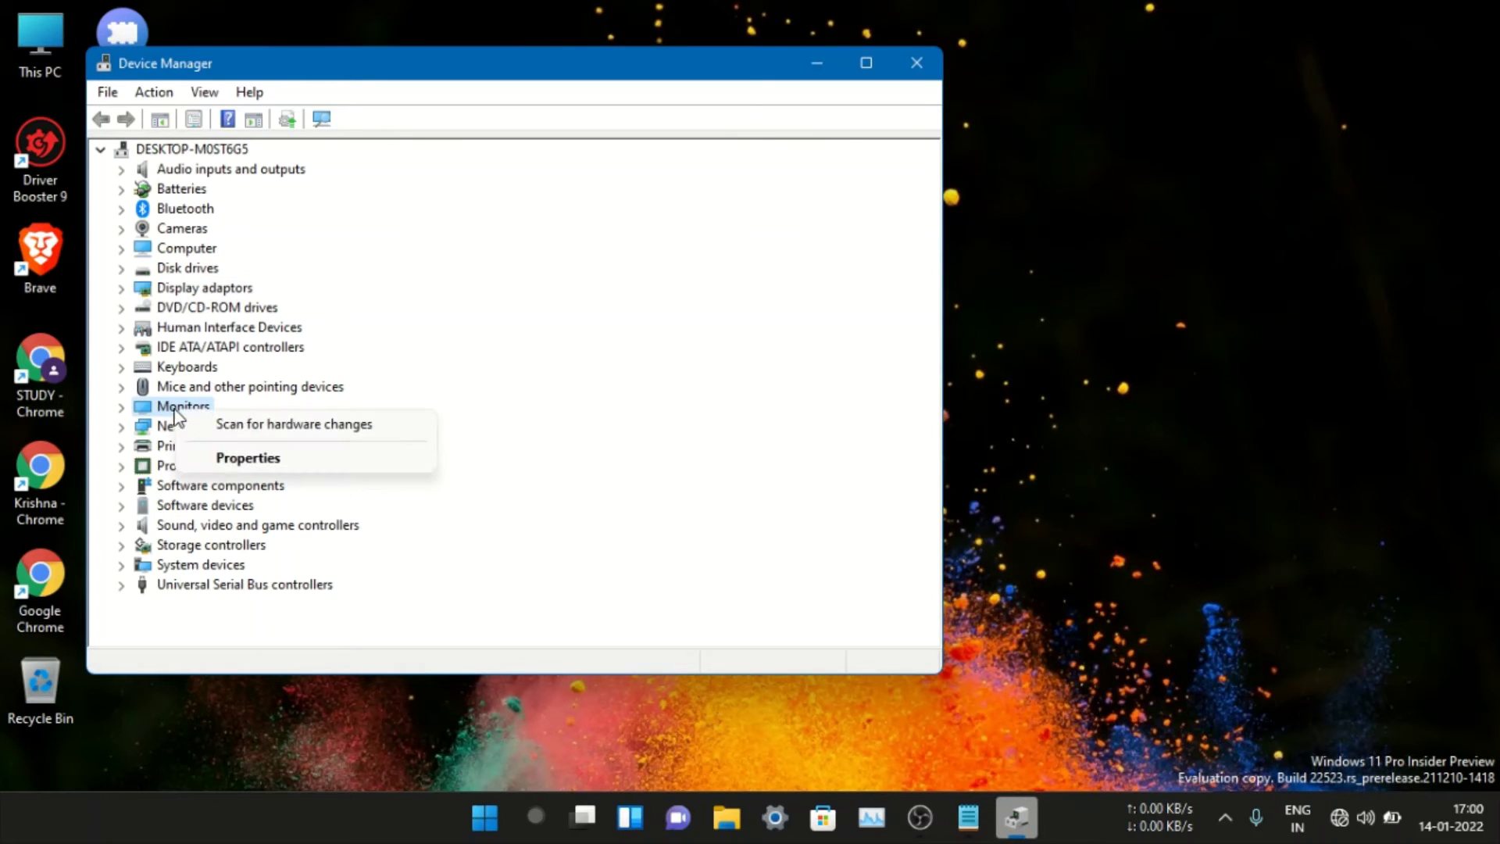
left_click(151, 406)
double_click(151, 407)
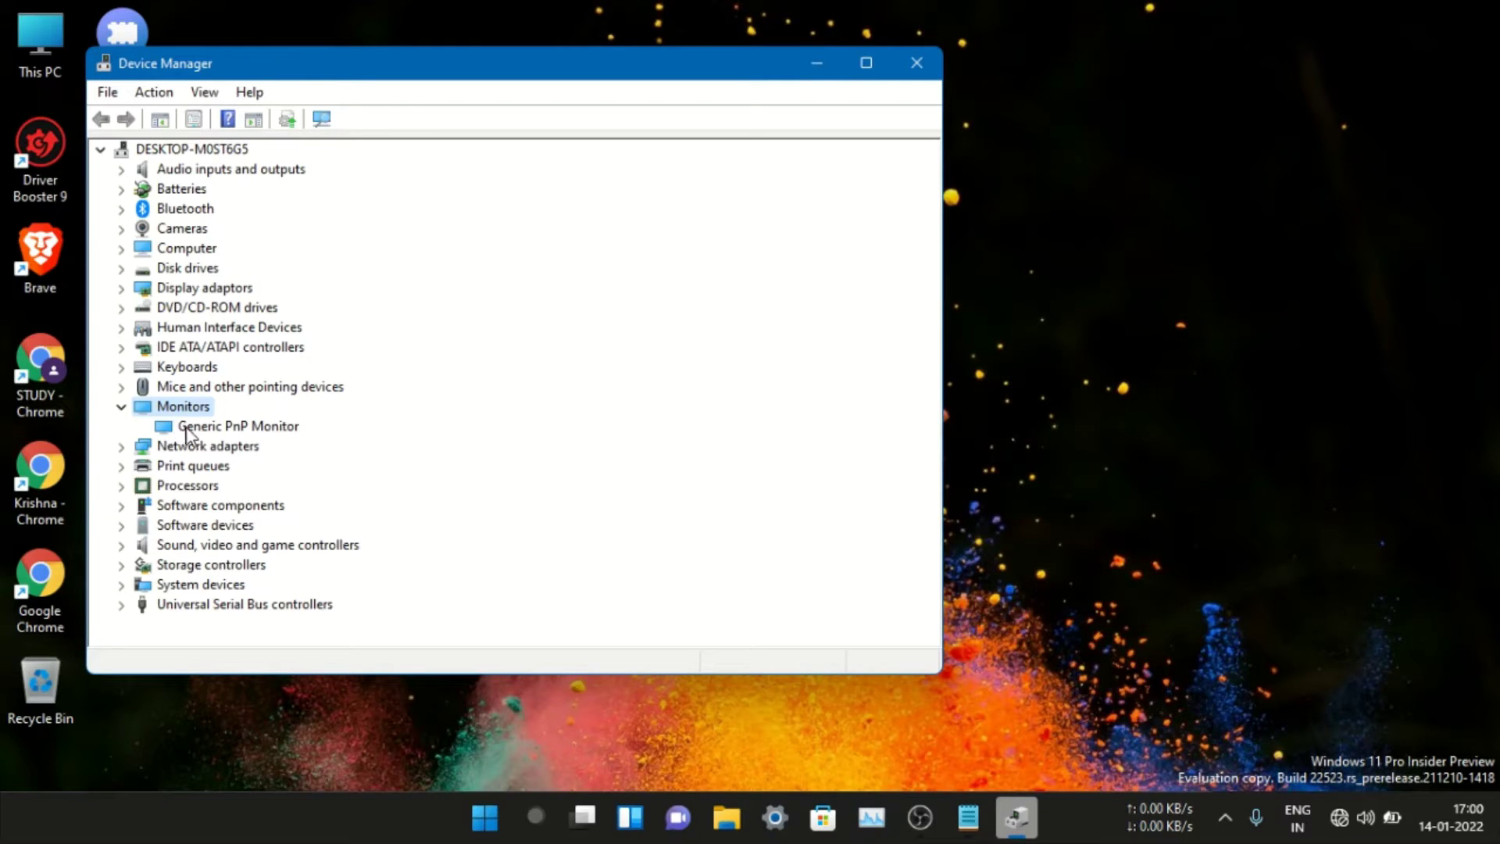
Start a manual driver update for Generic PnP Monitor and select the Generic PnP Monitor model from the computer's list of available drivers.
left_click(185, 429)
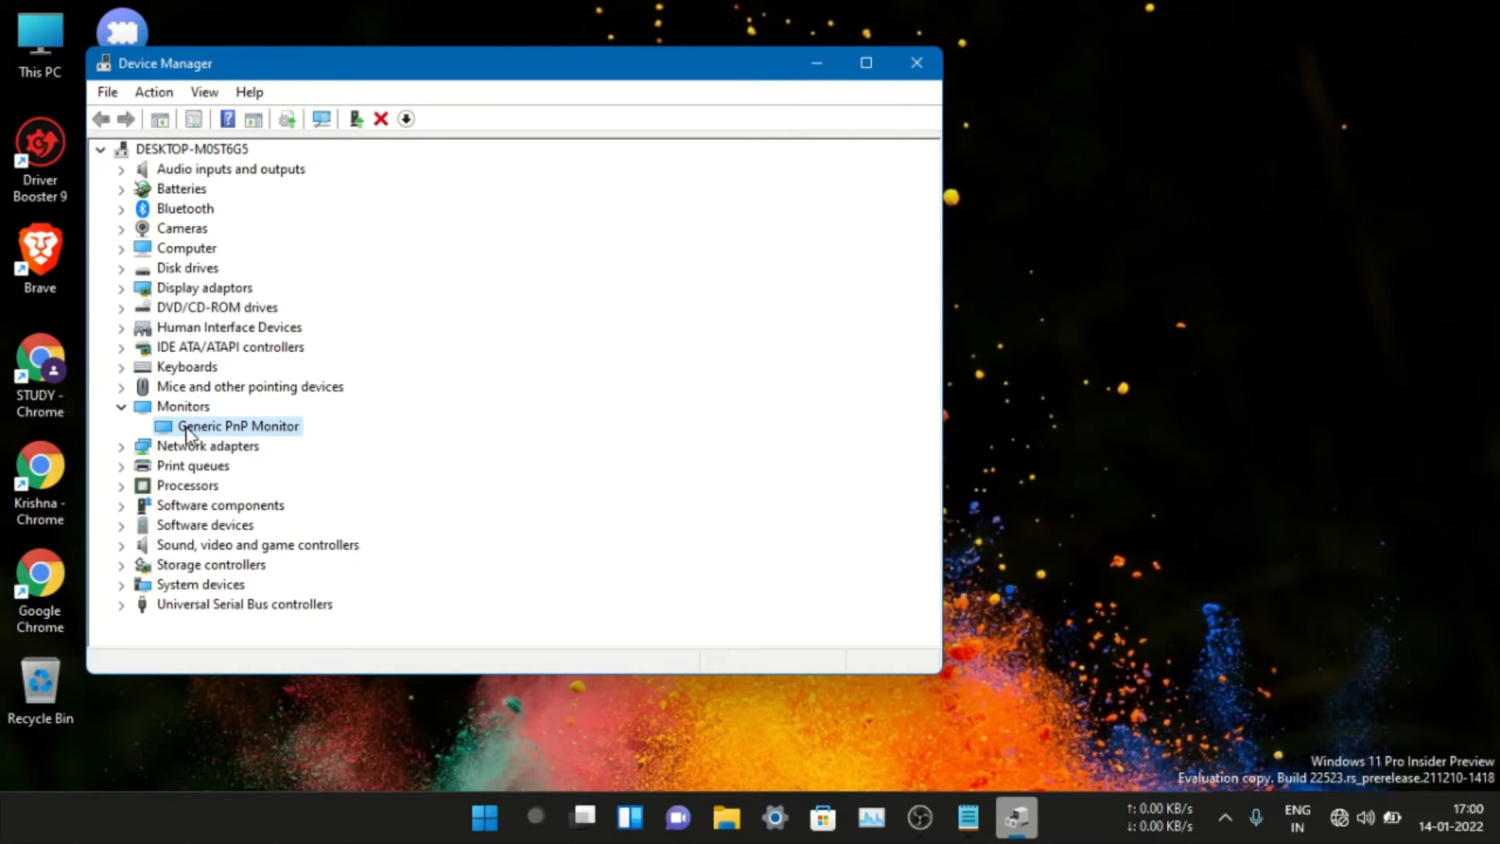
right_click(188, 435)
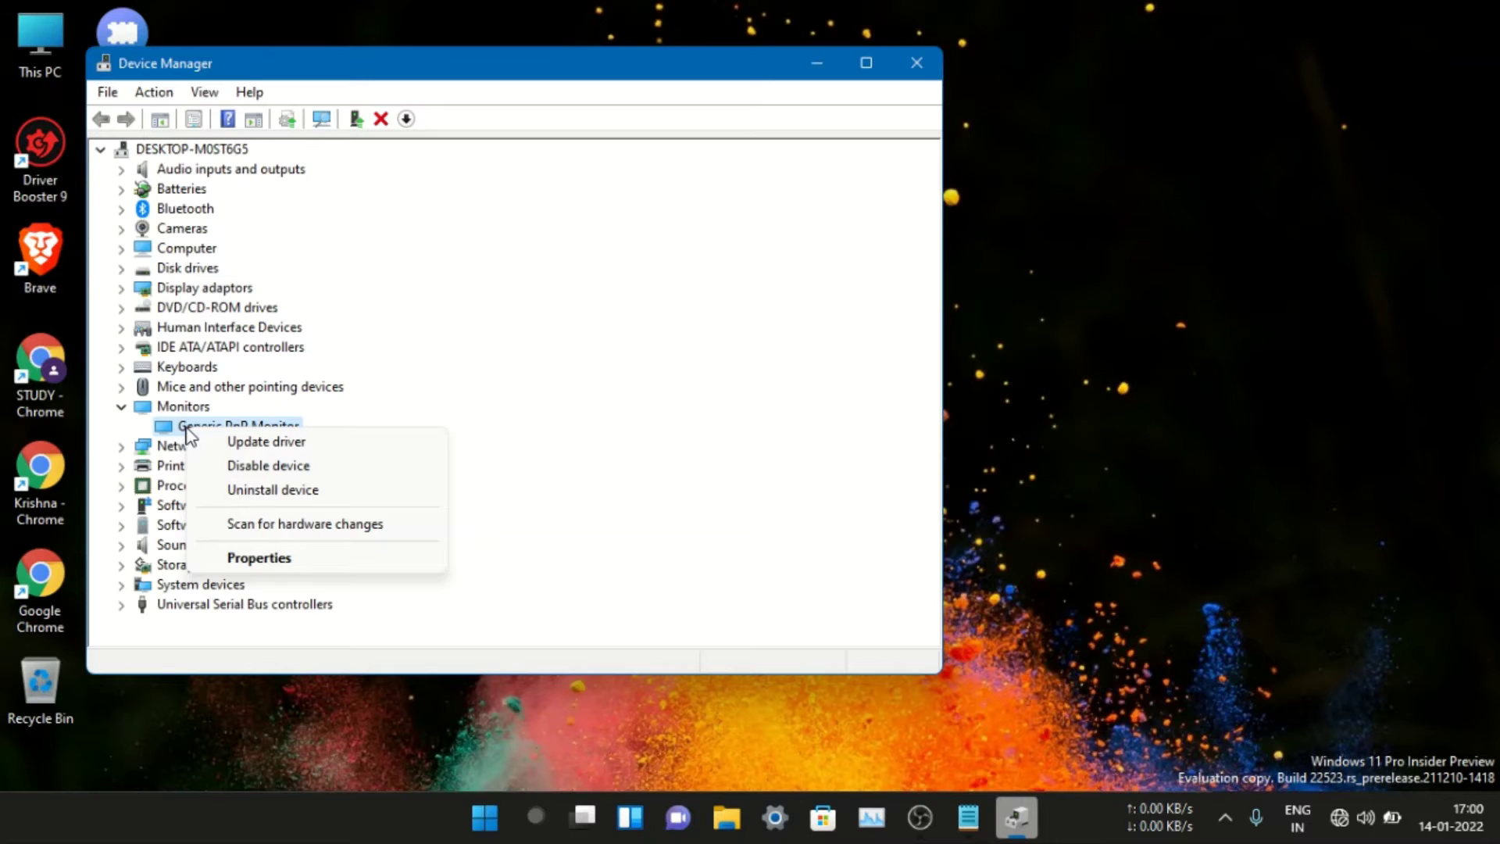
left_click(200, 439)
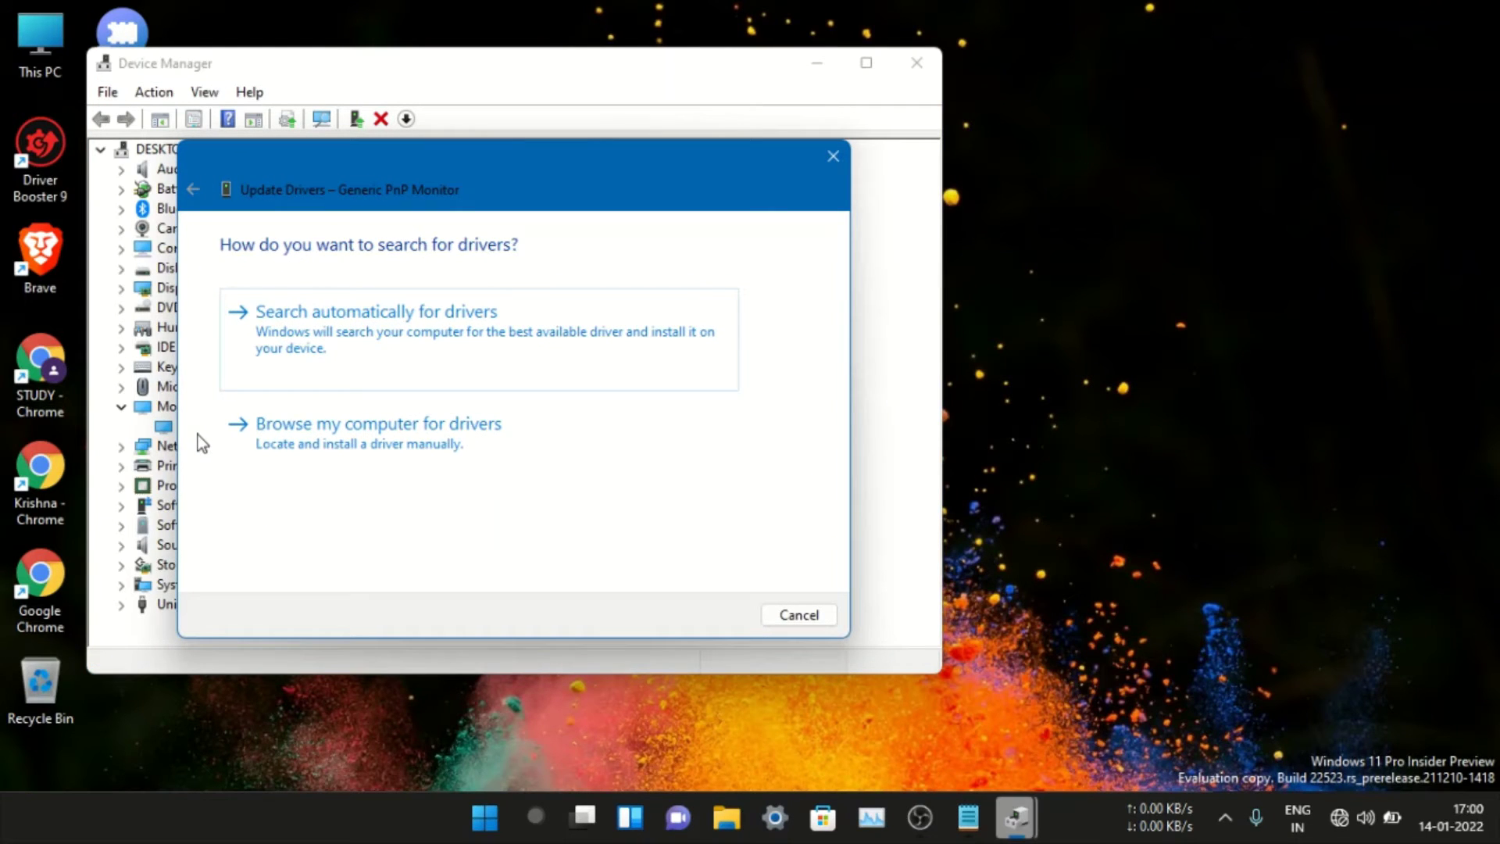
left_click(278, 434)
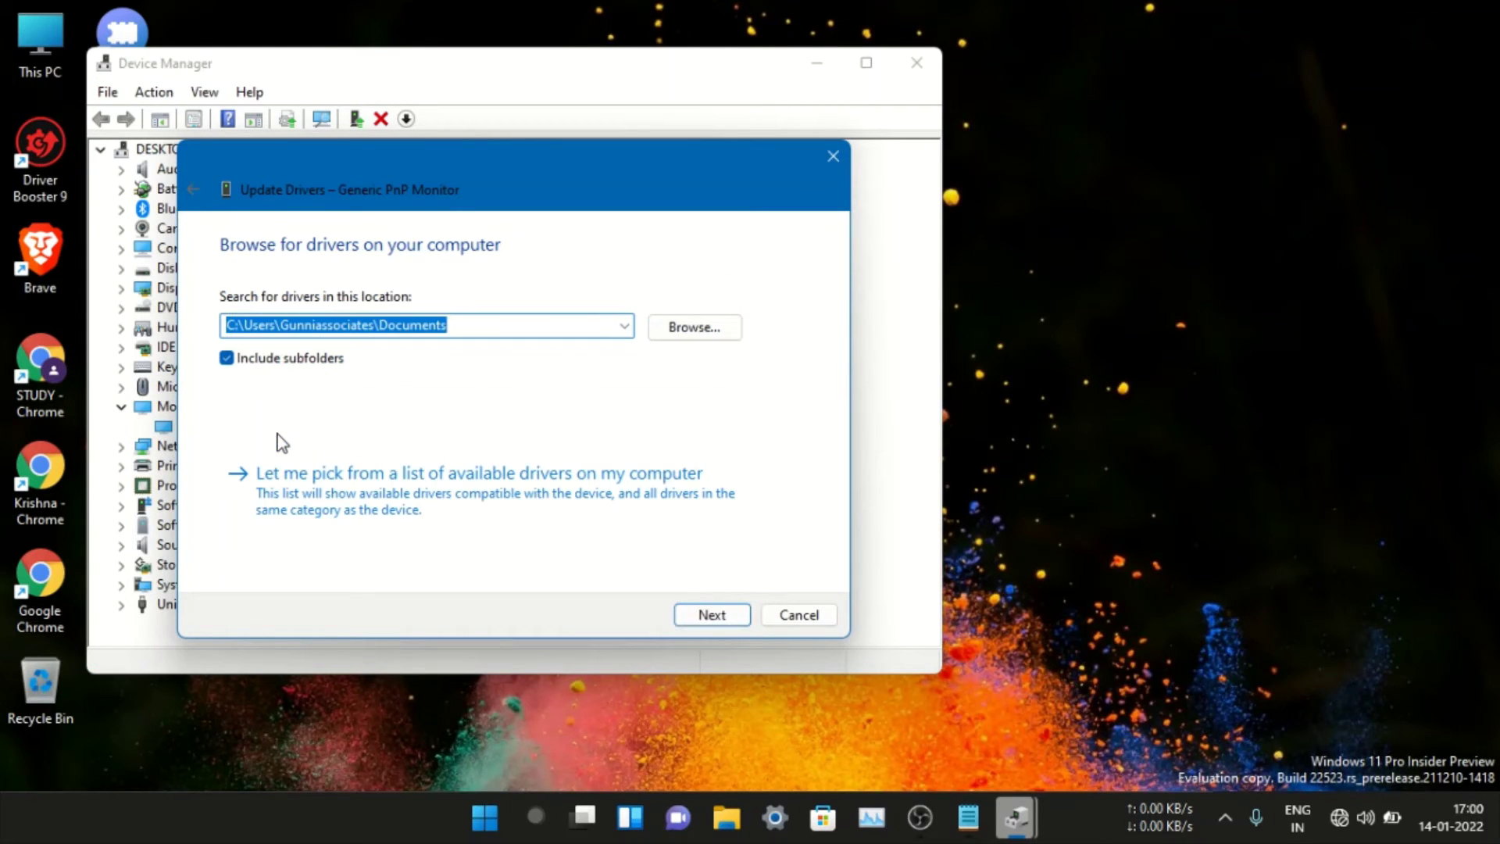
left_click(325, 478)
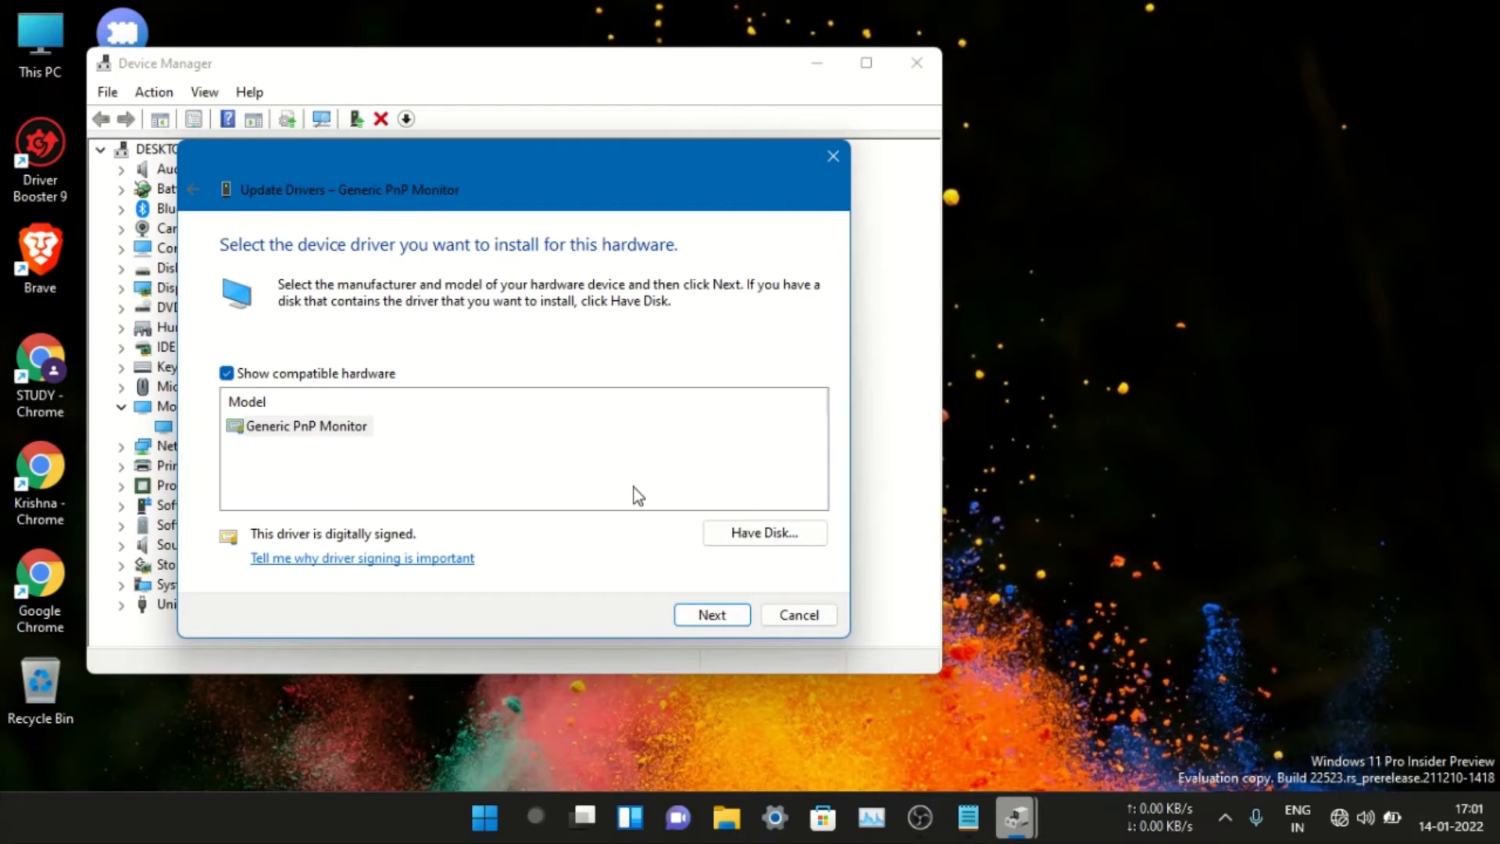
left_click(357, 428)
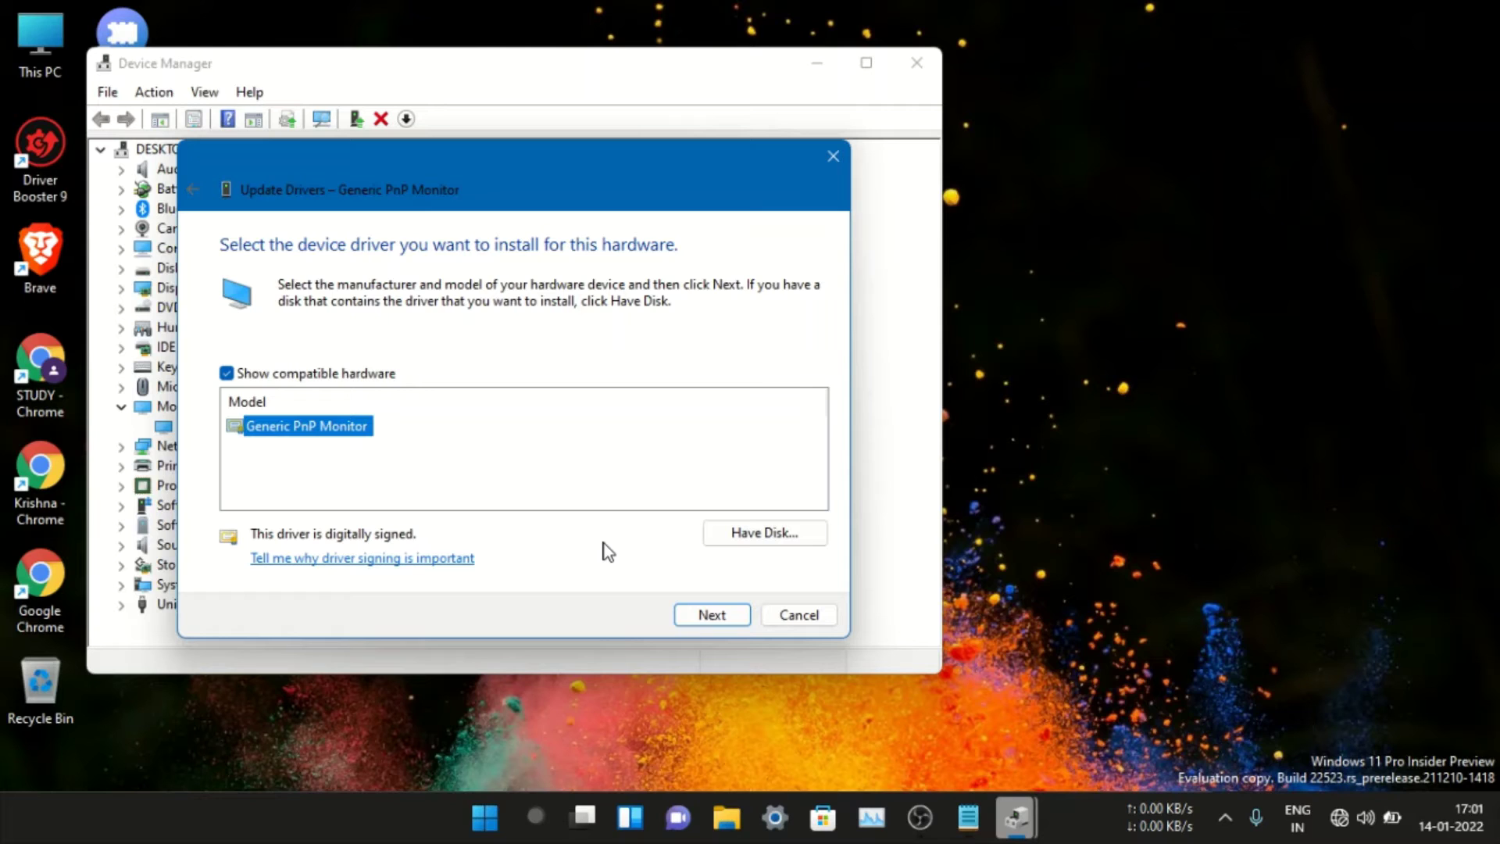
left_click(536, 439)
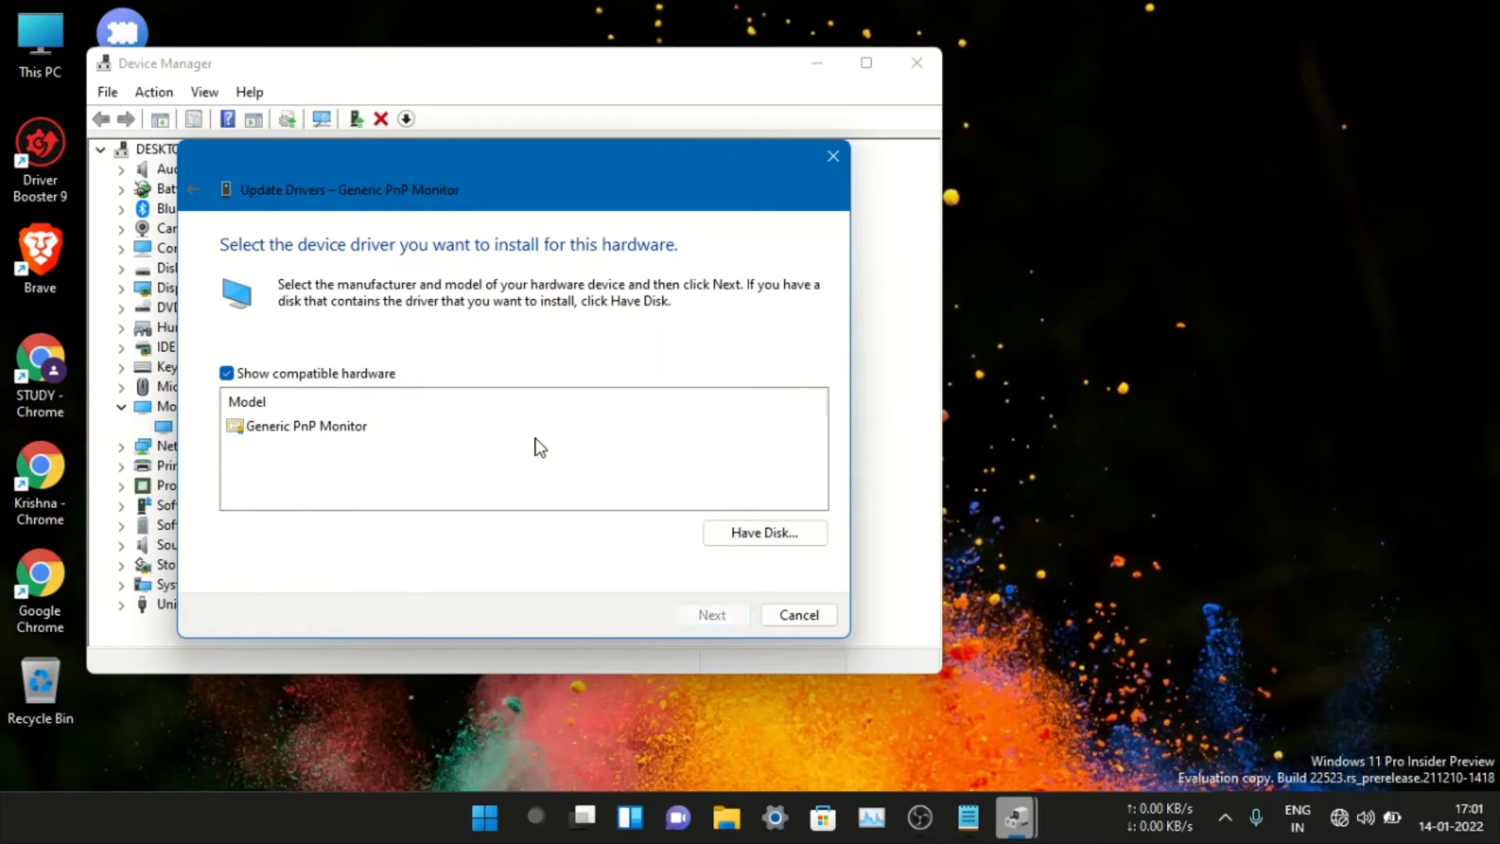
left_click(339, 428)
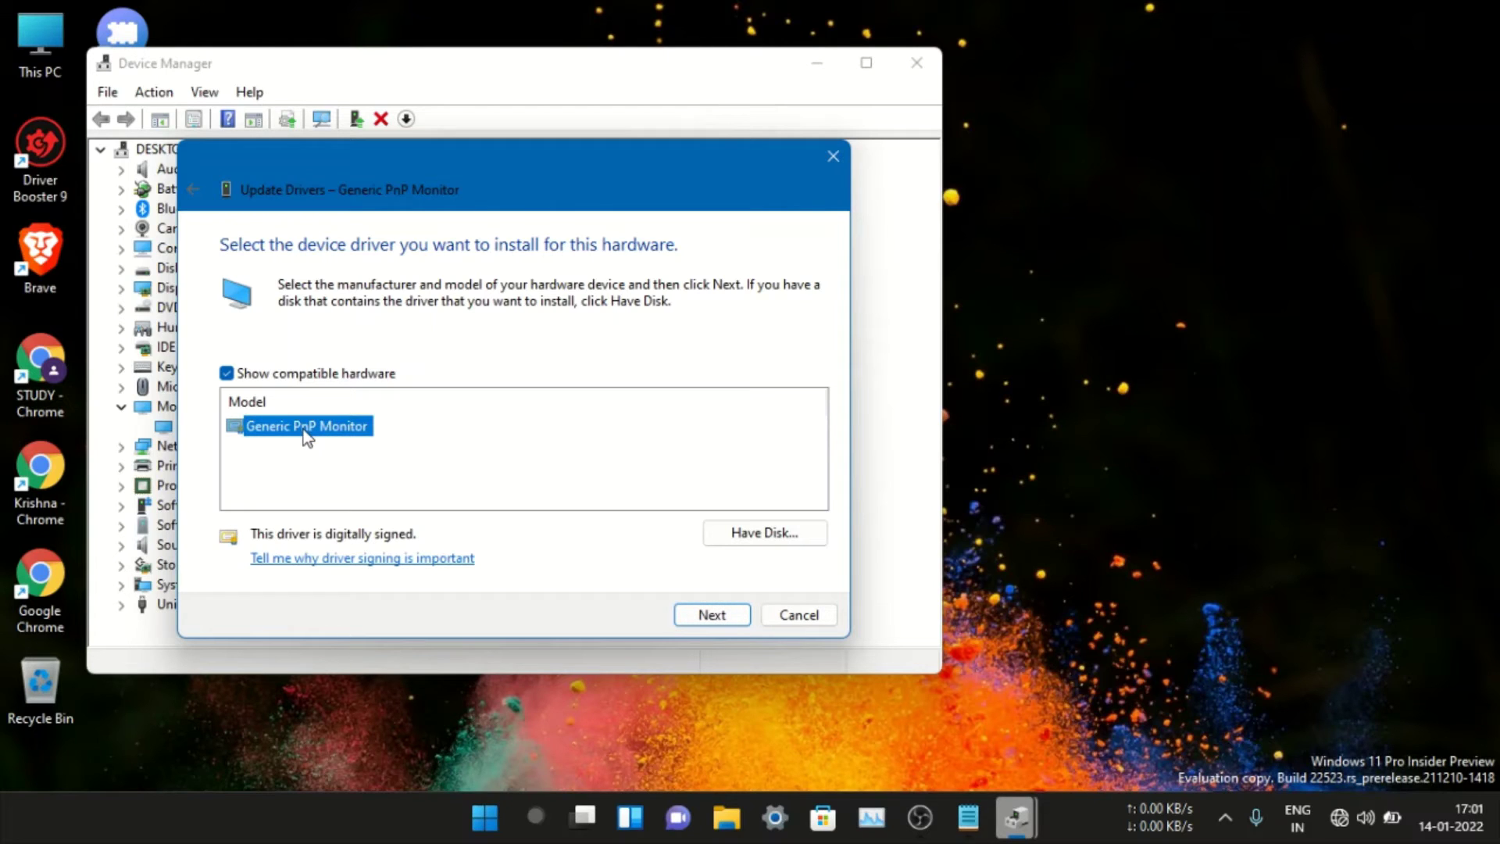
left_click(425, 482)
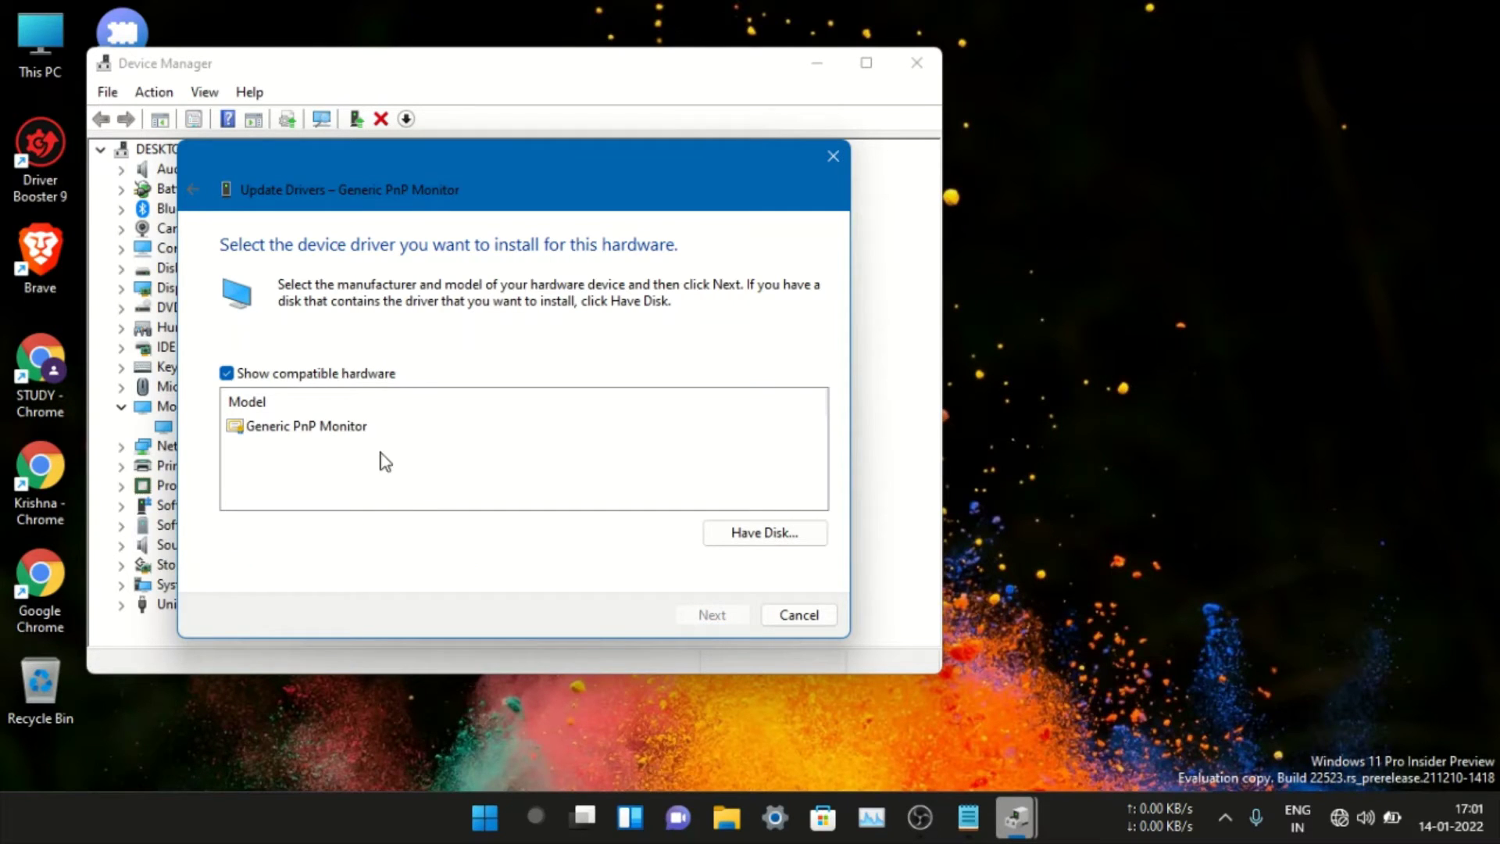
left_click(335, 431)
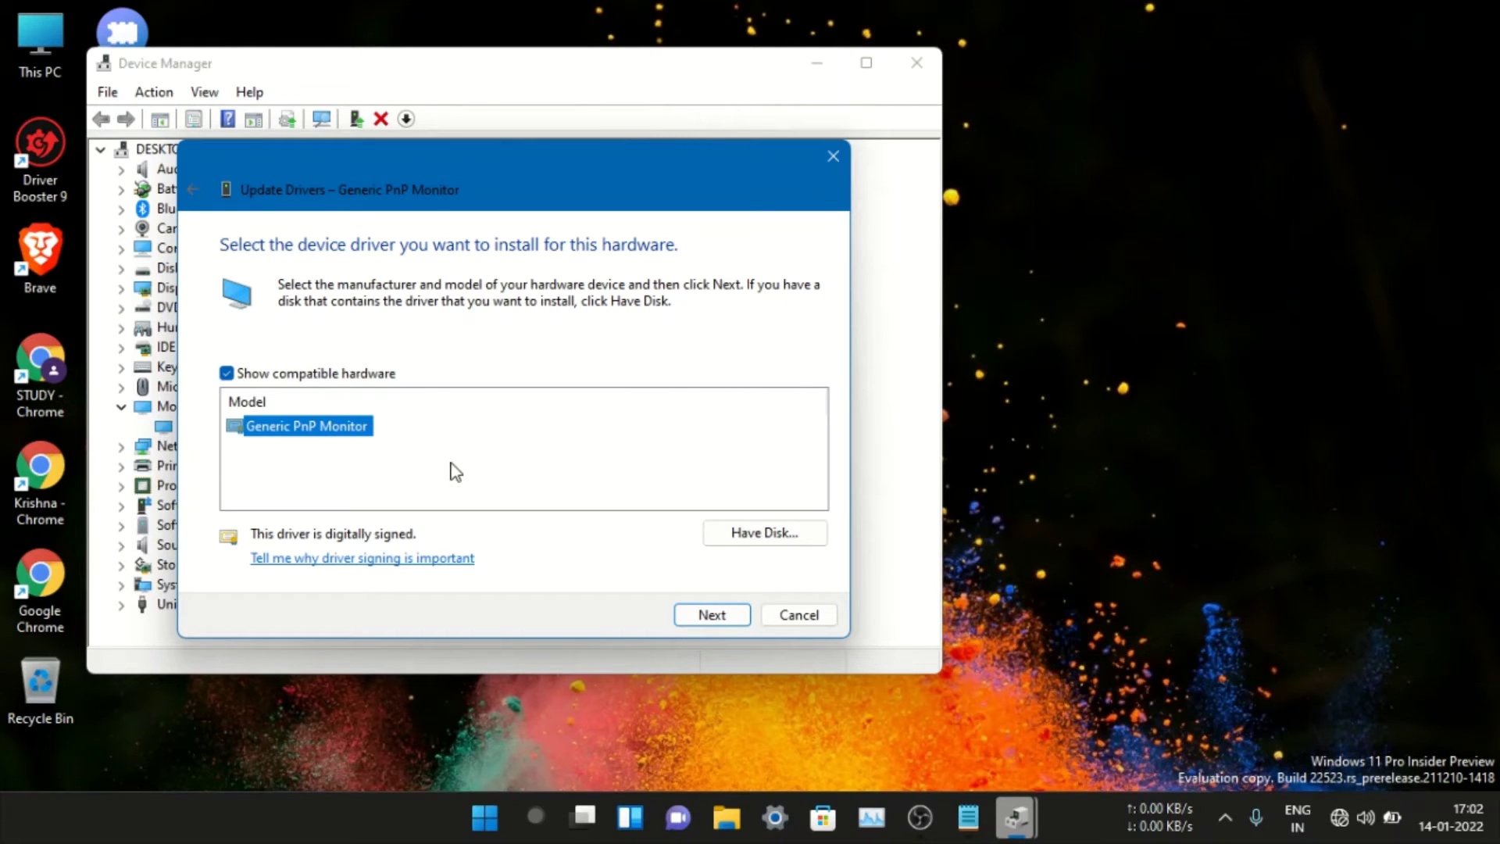
Check the brightness slider in the quick settings again, leaving the monitor driver update open.
left_click(1339, 817)
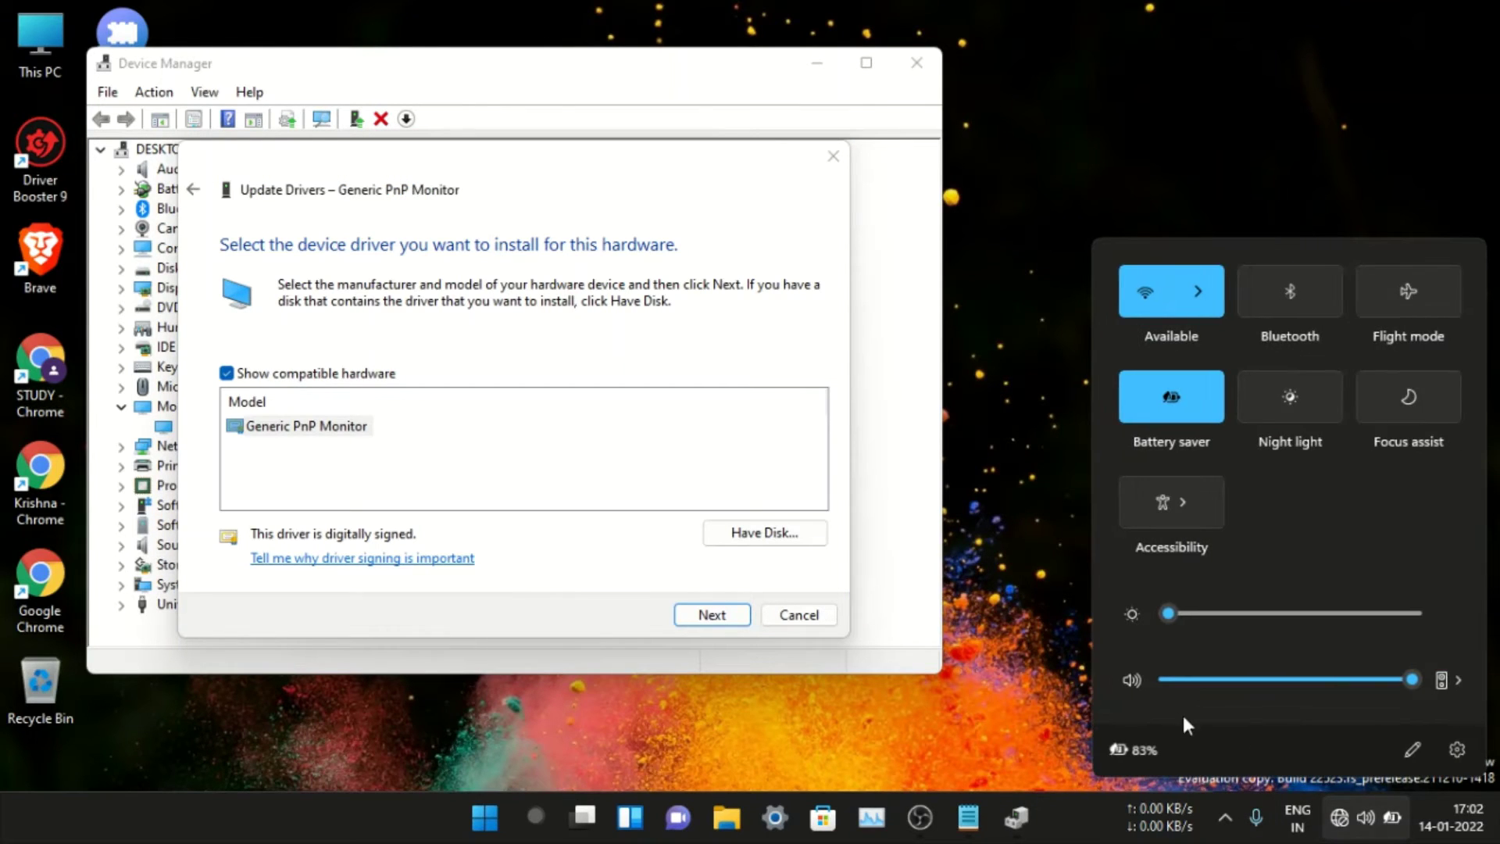
left_click(1061, 645)
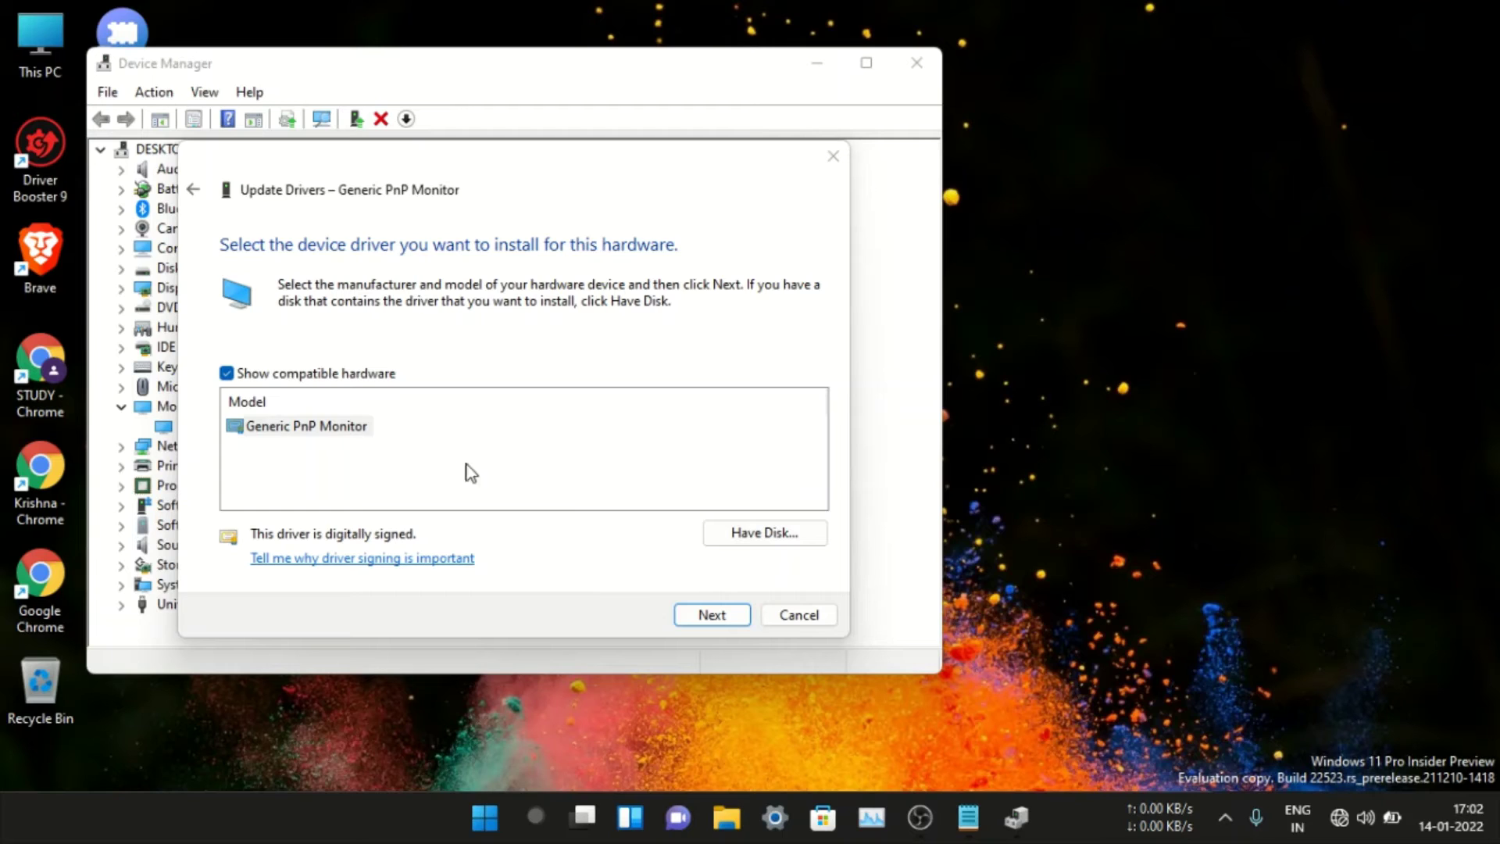
Install the selected Generic PnP Monitor driver and recheck the brightness slider in the quick settings, finishing with Device Manager closed.
left_click(341, 431)
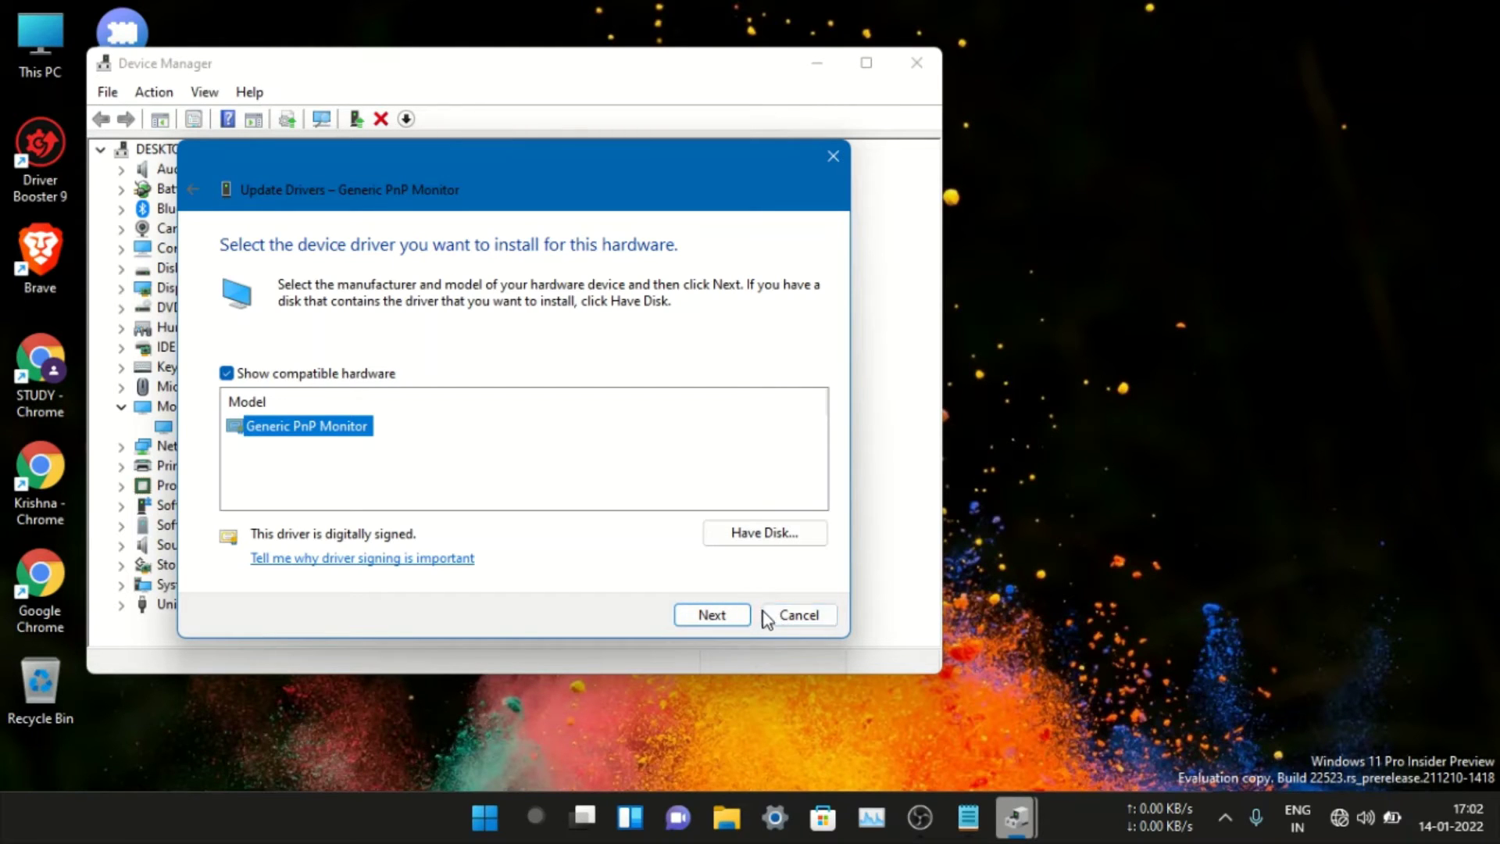
left_click(736, 614)
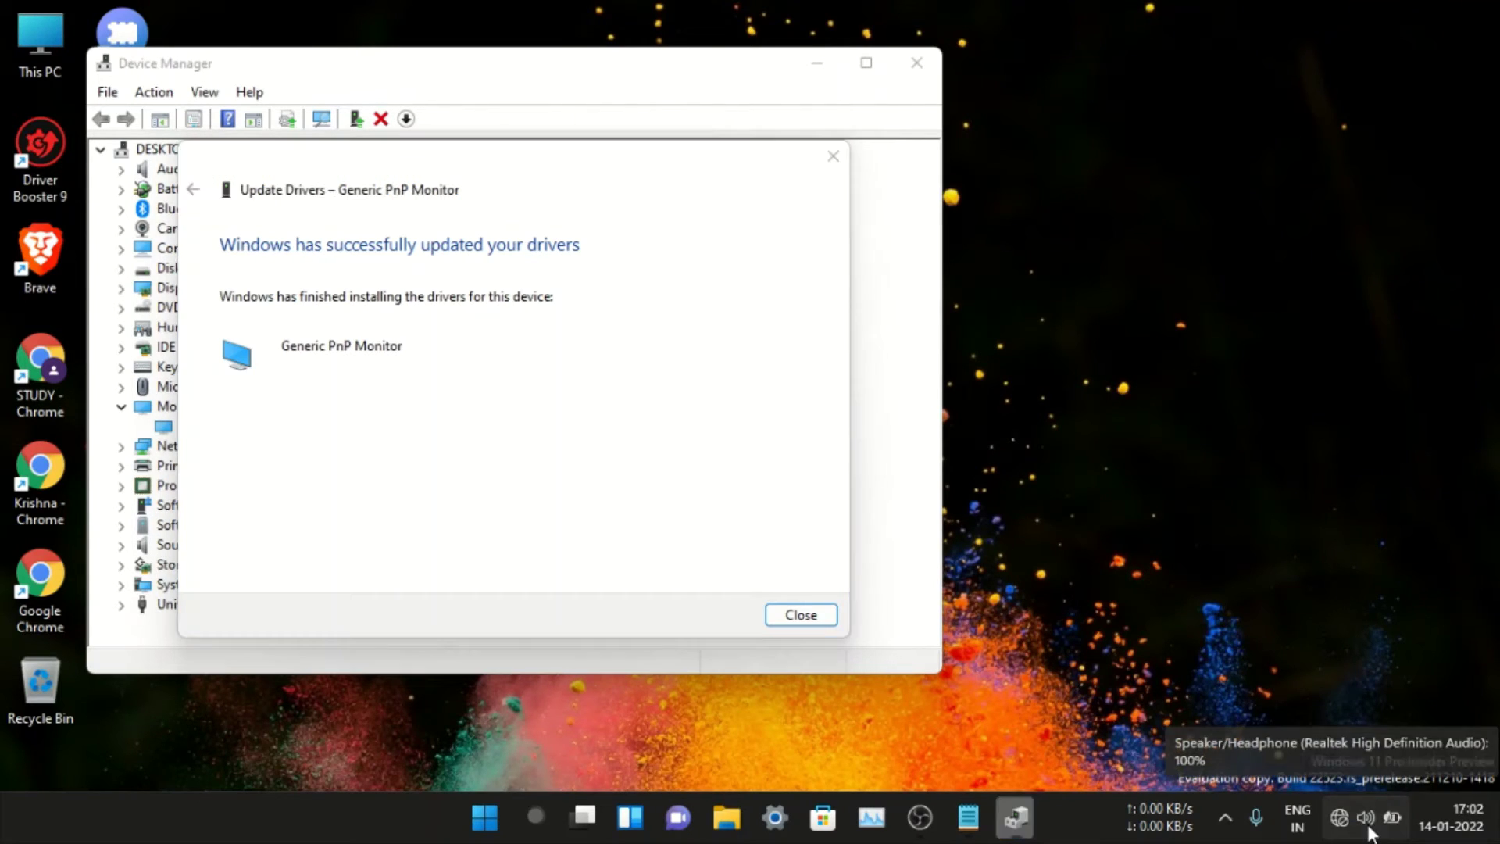
left_click(1368, 831)
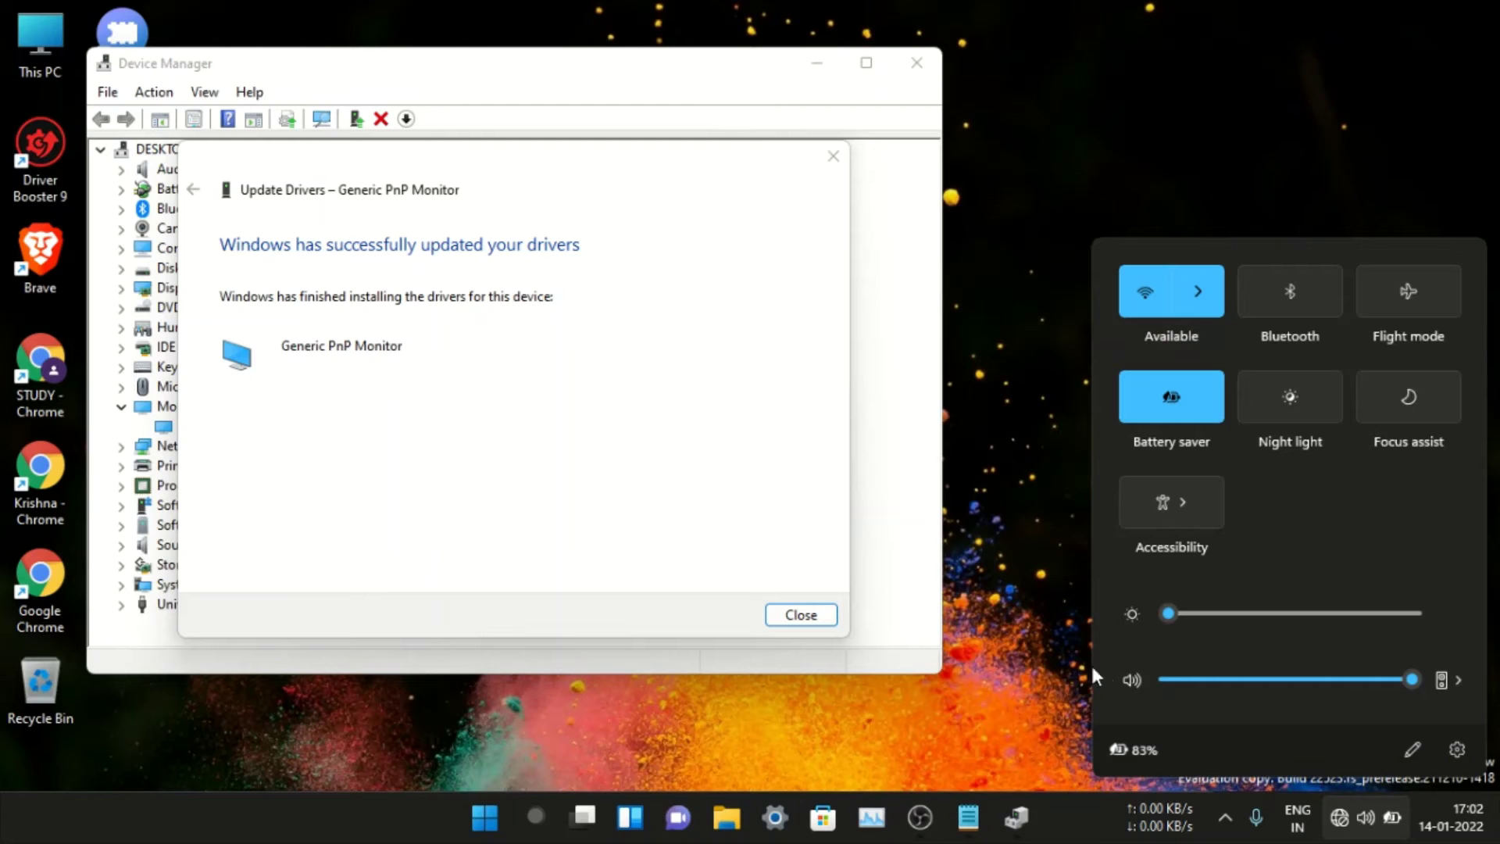
left_click(1042, 648)
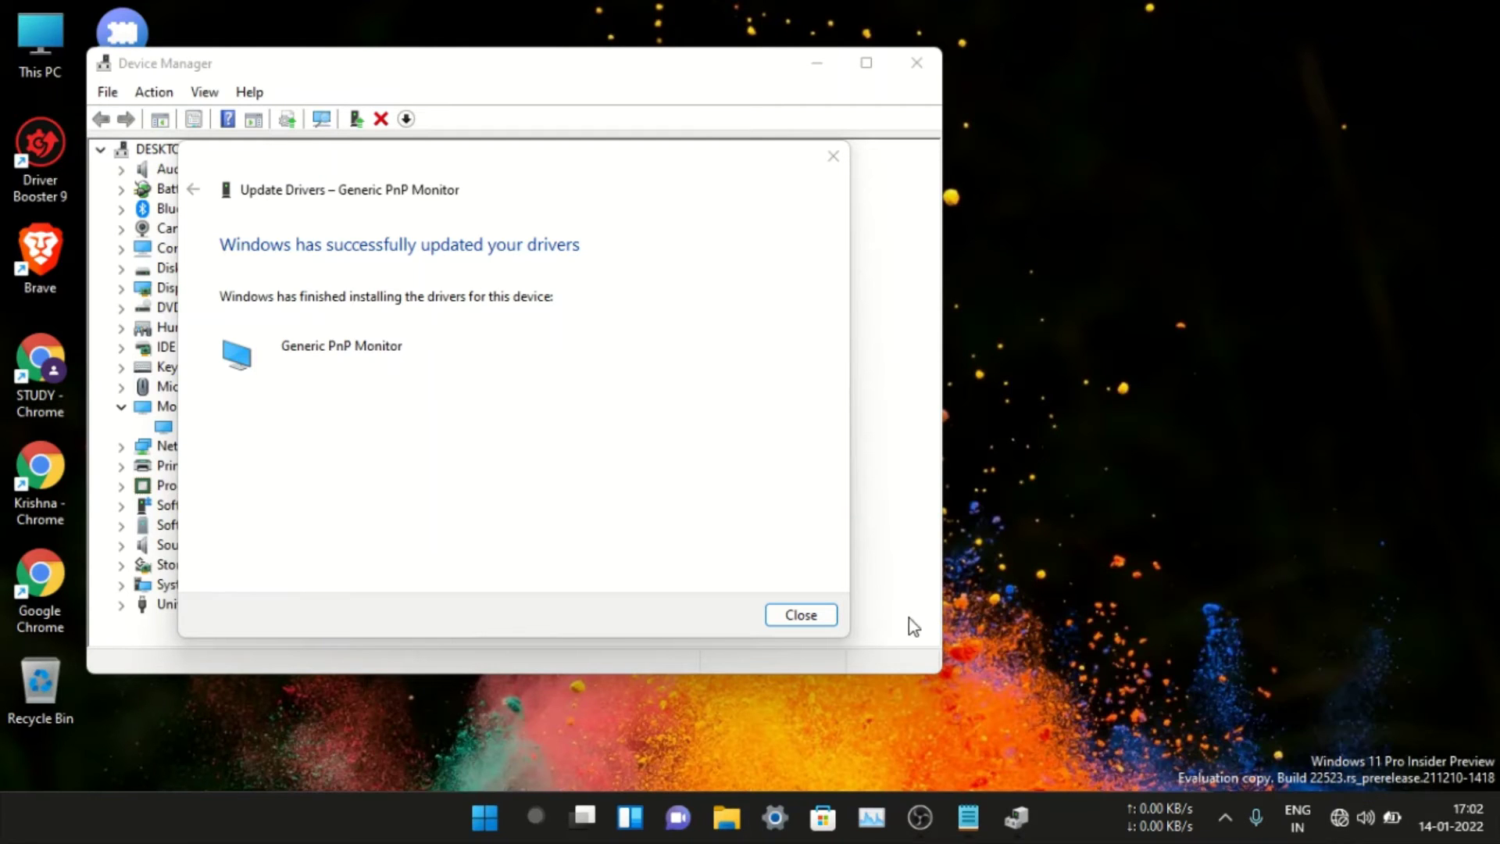
left_click(822, 616)
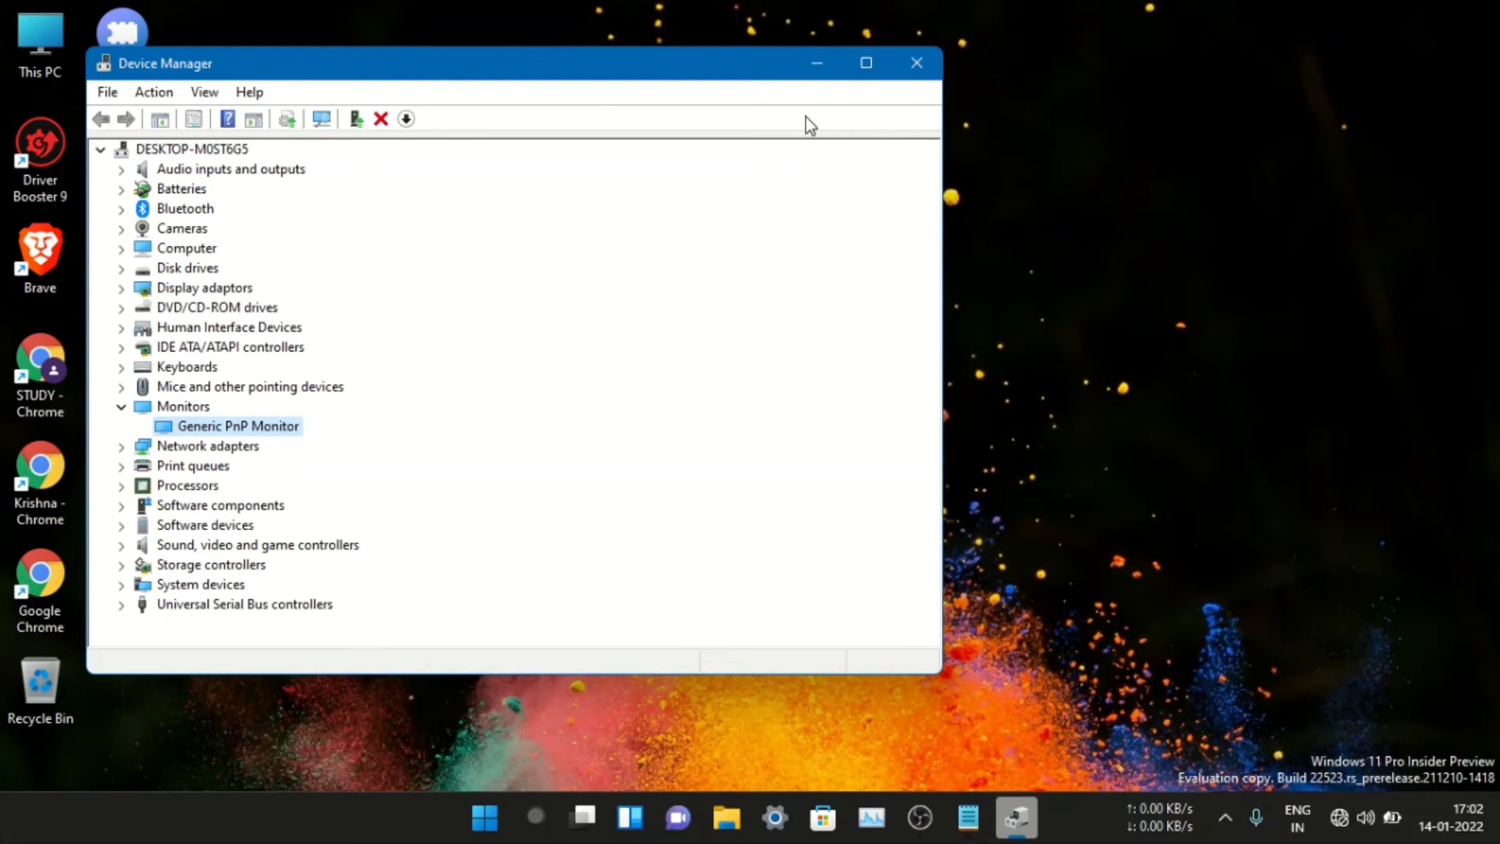
left_click(921, 67)
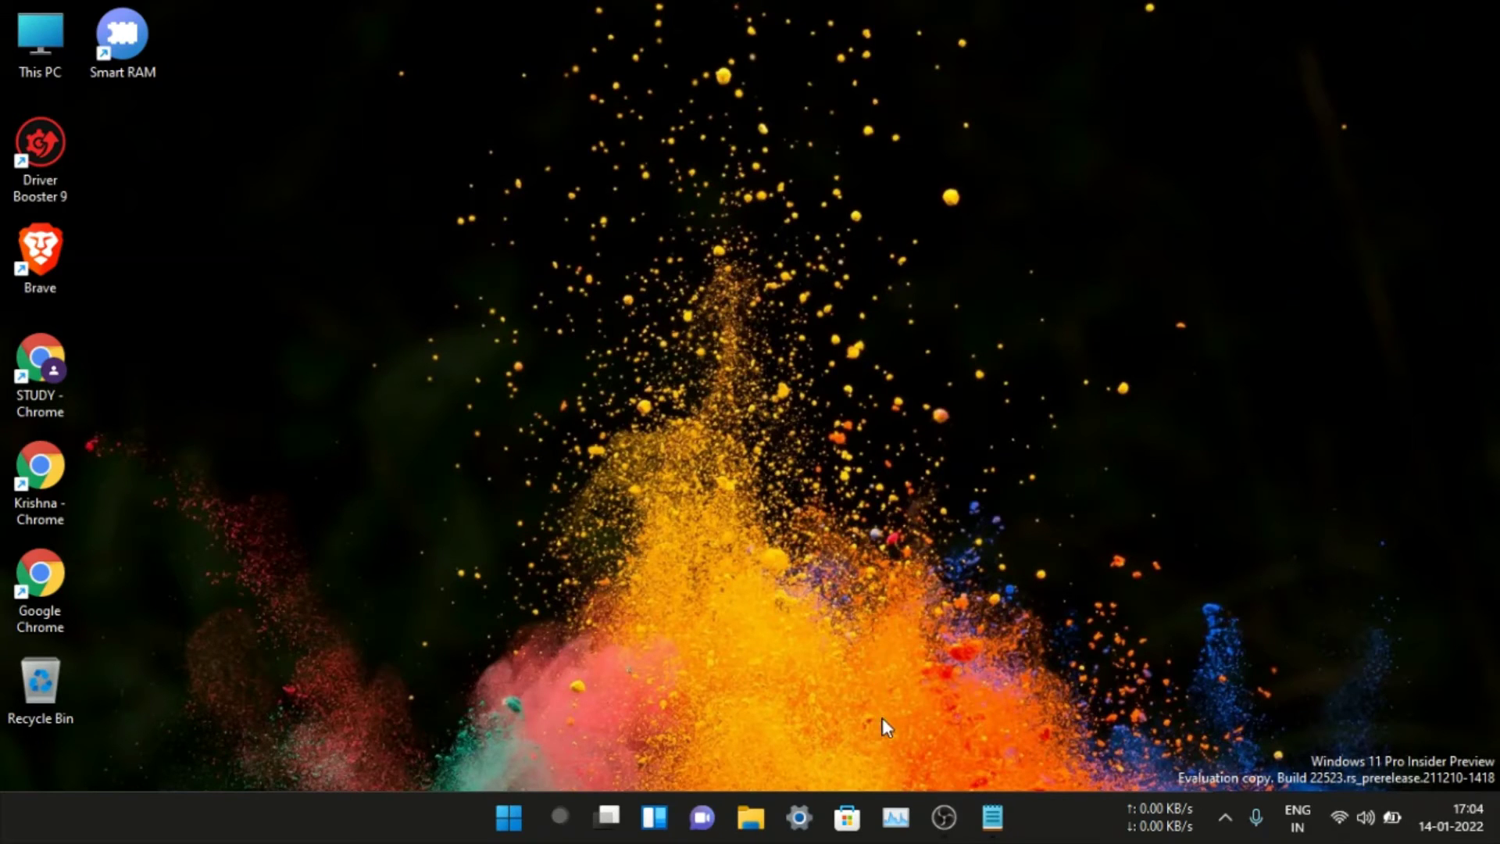
Search the Microsoft Store for "twinkle tray" and open the Twinkle Tray: Brightness Slider app page.
left_click(852, 815)
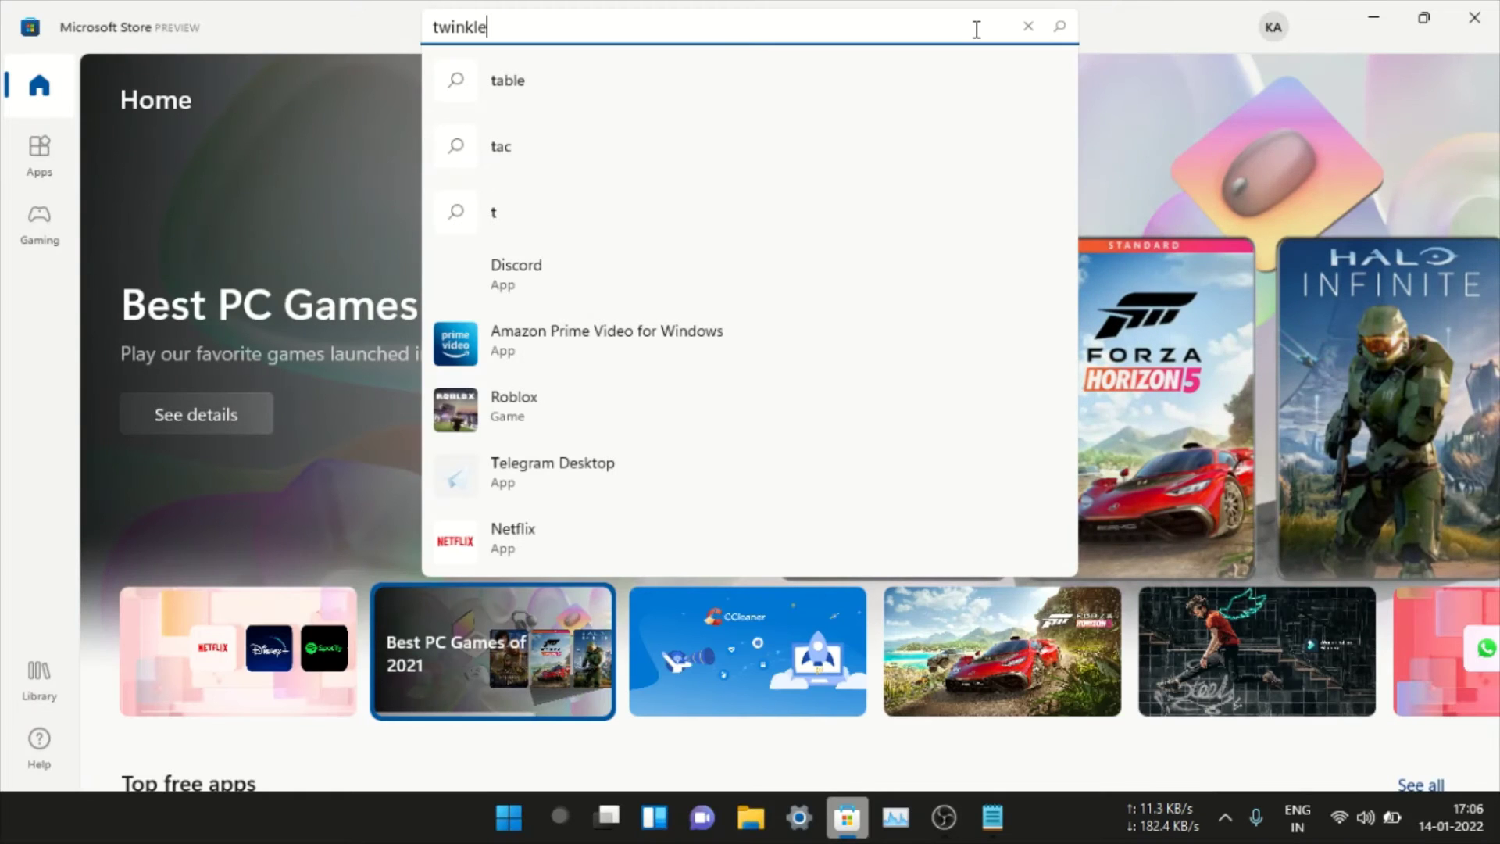
type("tr")
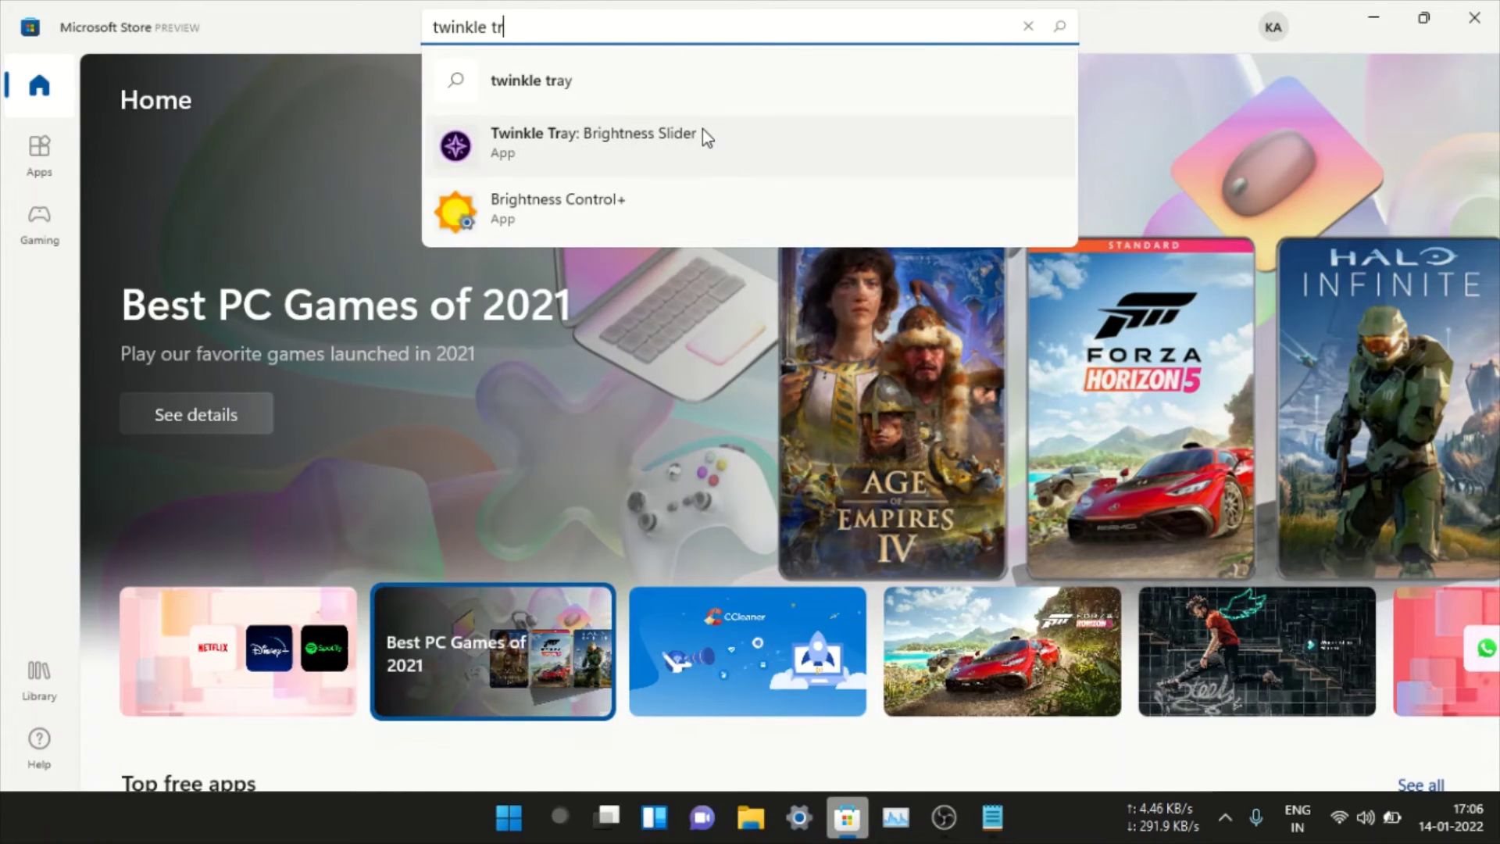
left_click(702, 131)
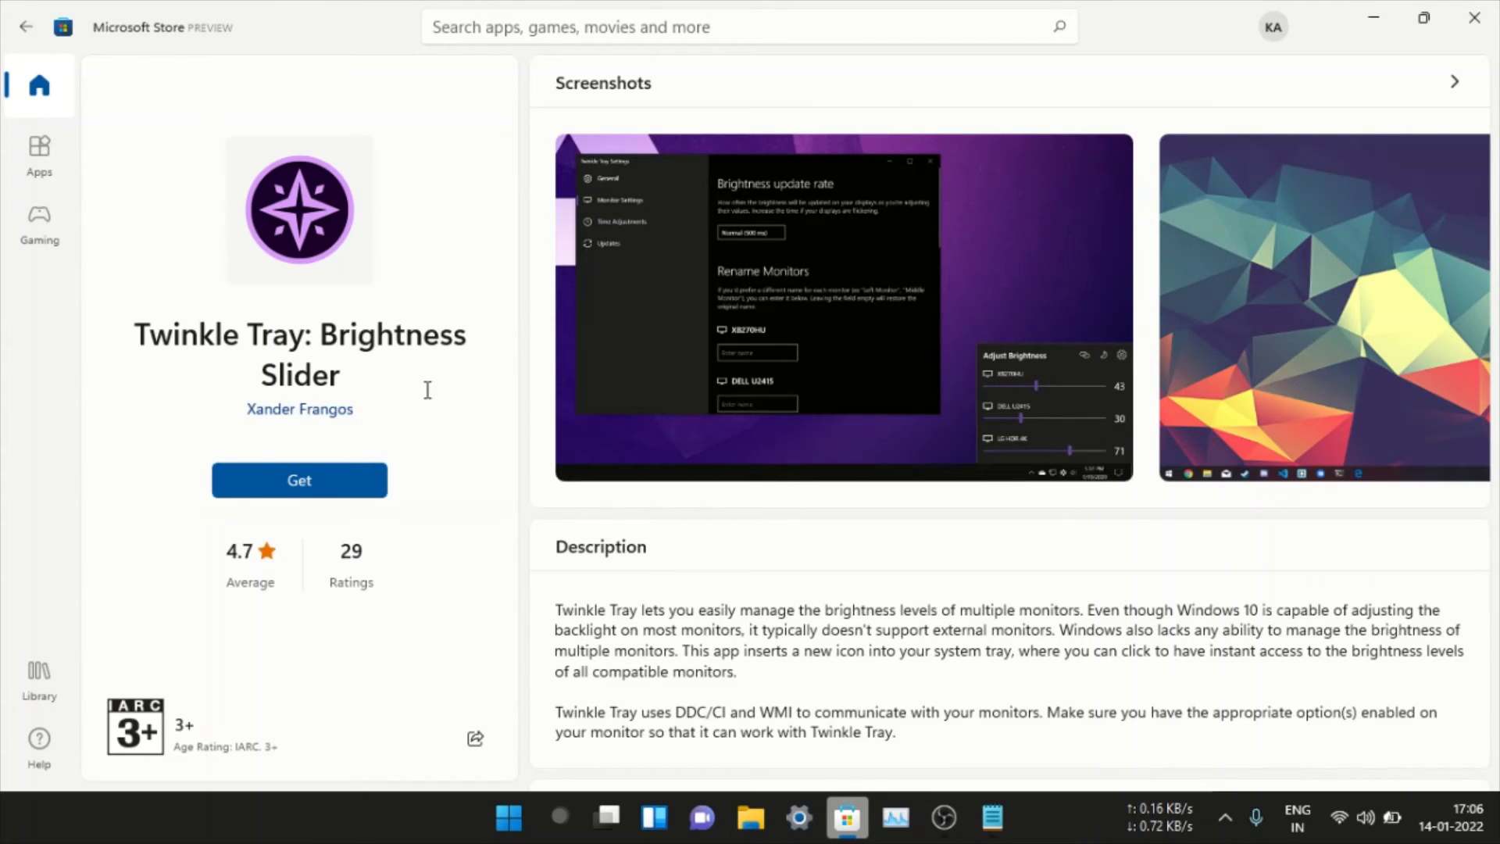
Get the Twinkle Tray: Brightness Slider app from the Store, dismissing the blank pop-up window.
left_click(340, 480)
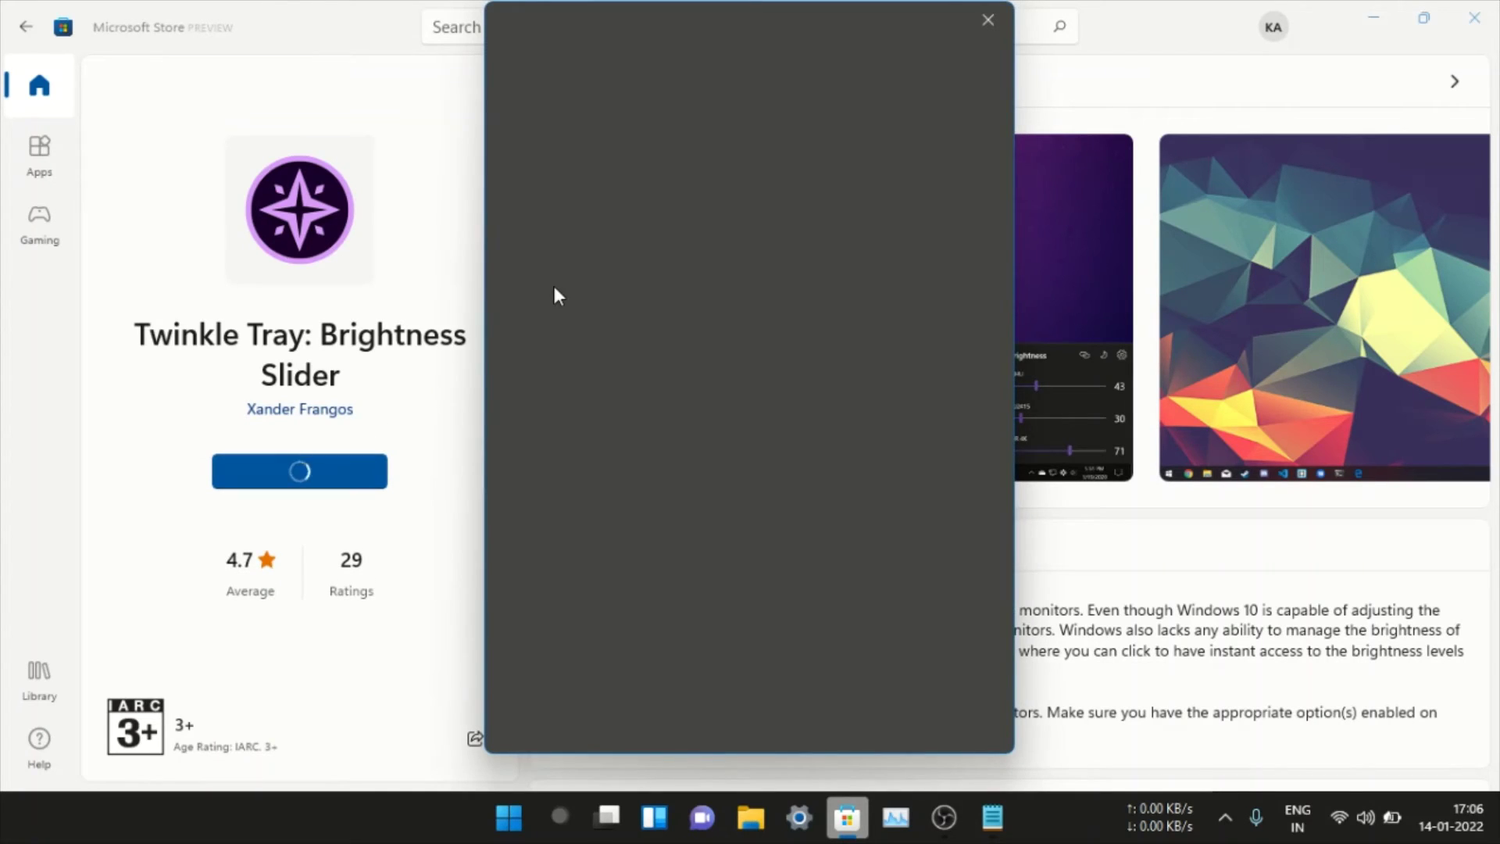
left_click(987, 20)
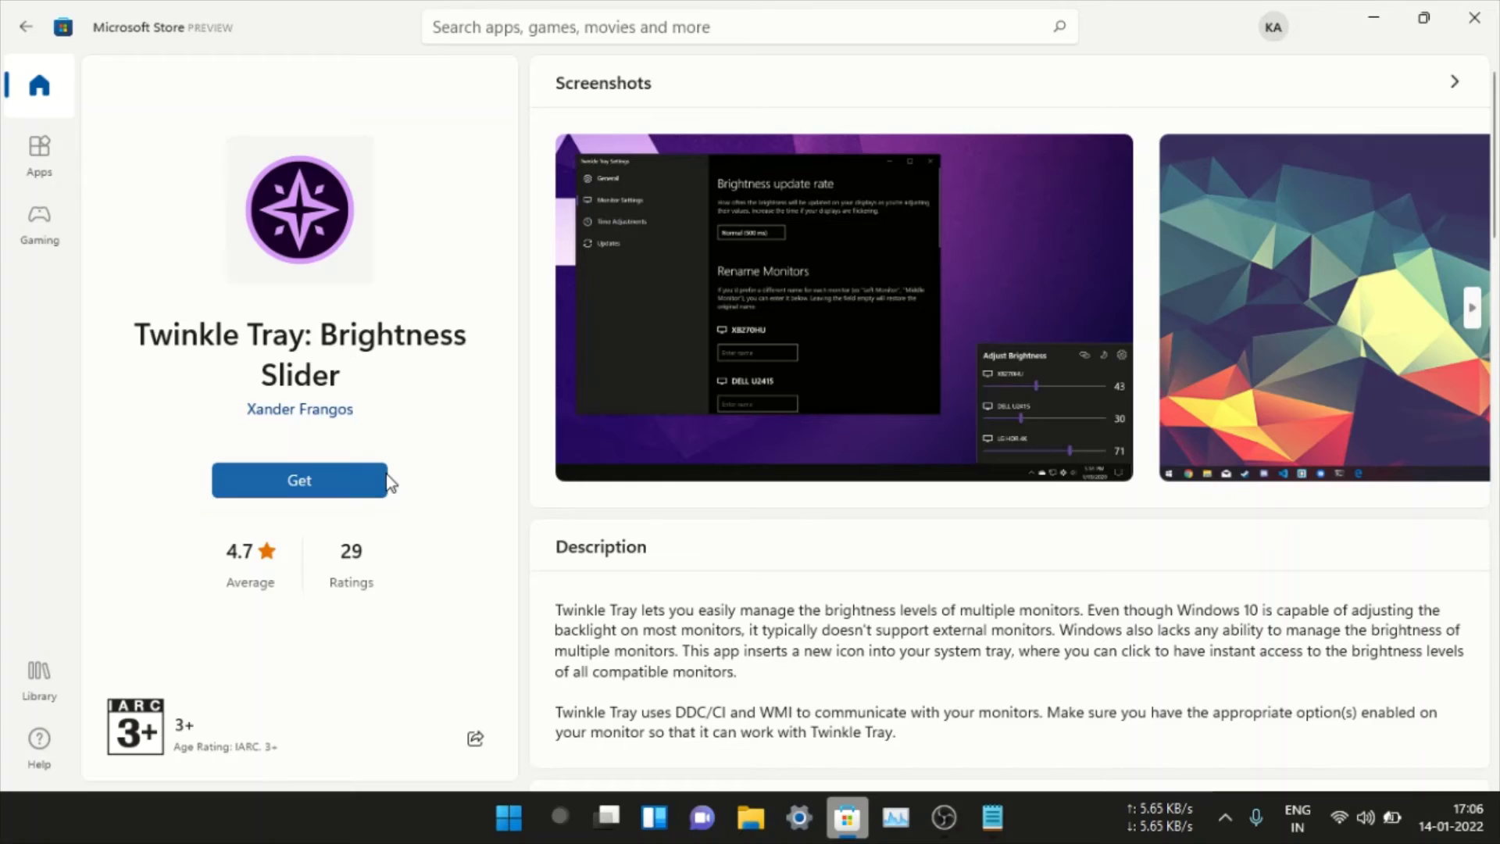
left_click(386, 480)
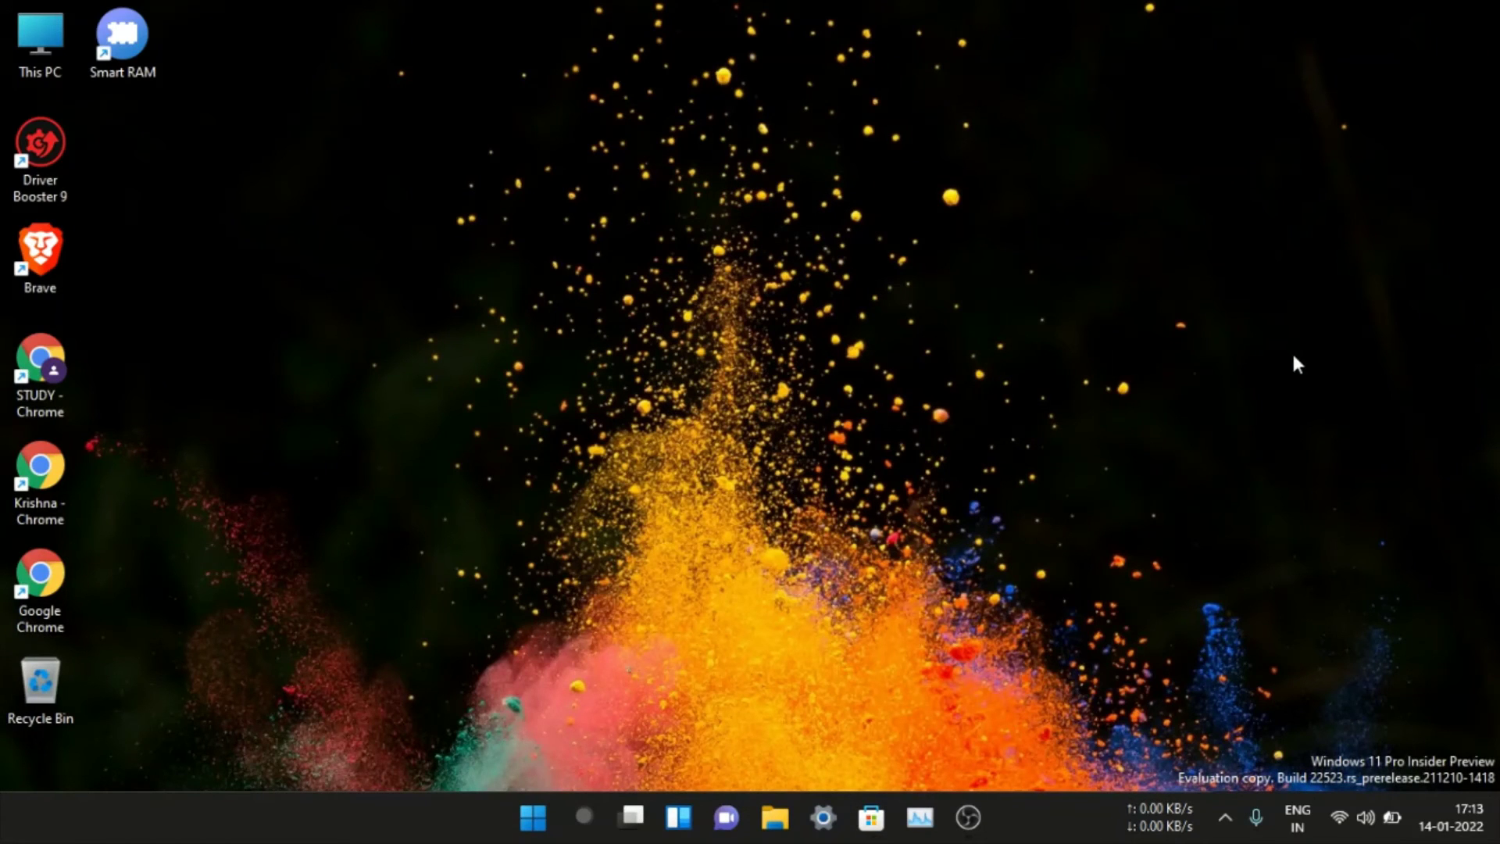
Open Twinkle Tray's brightness flyout from the hidden tray icons, open its settings, and look at the app's Start menu entry.
left_click(1220, 804)
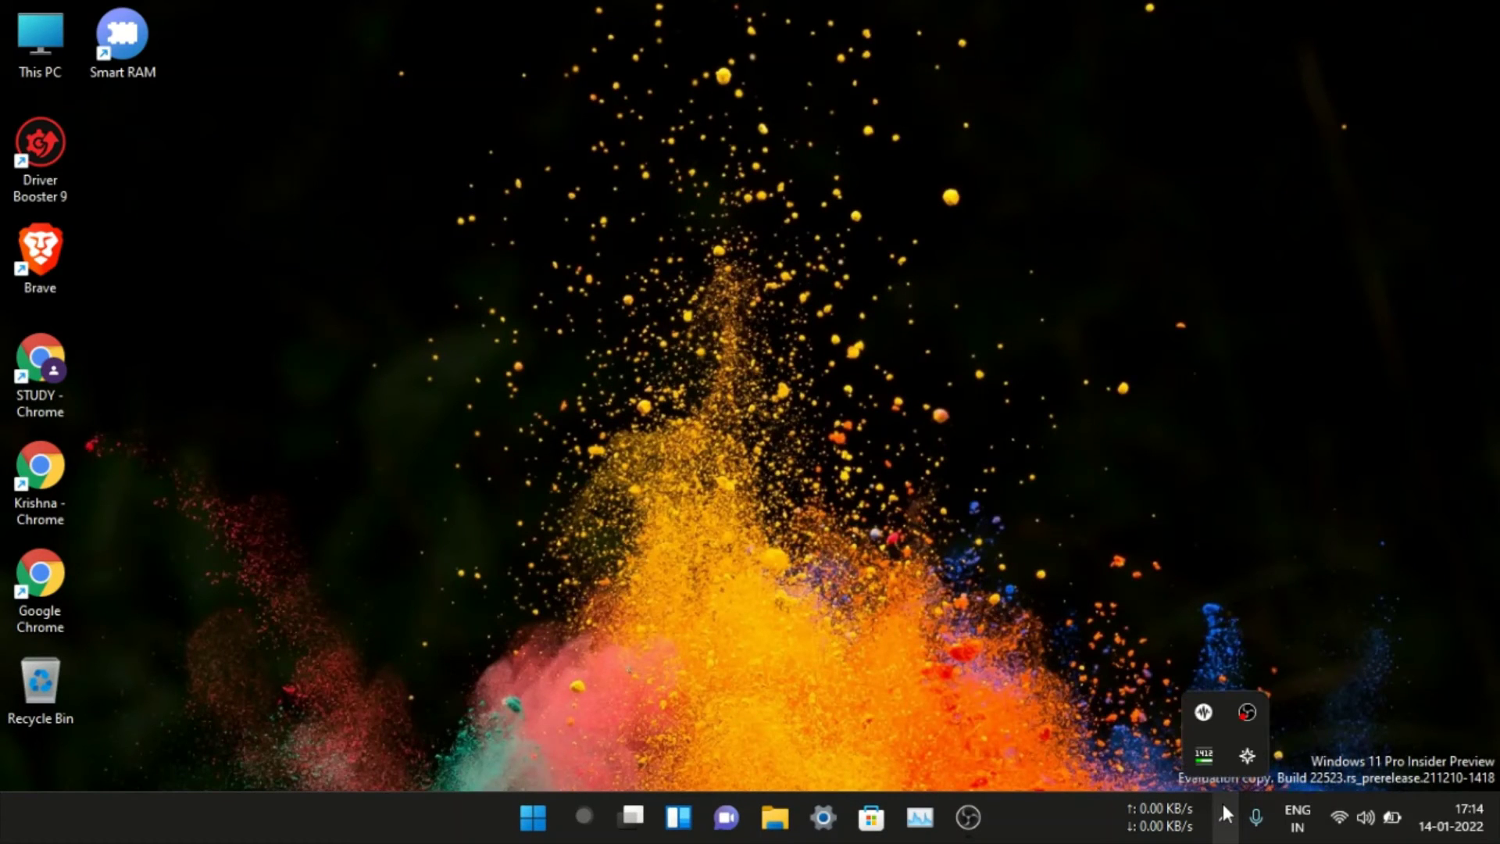
left_click(1239, 757)
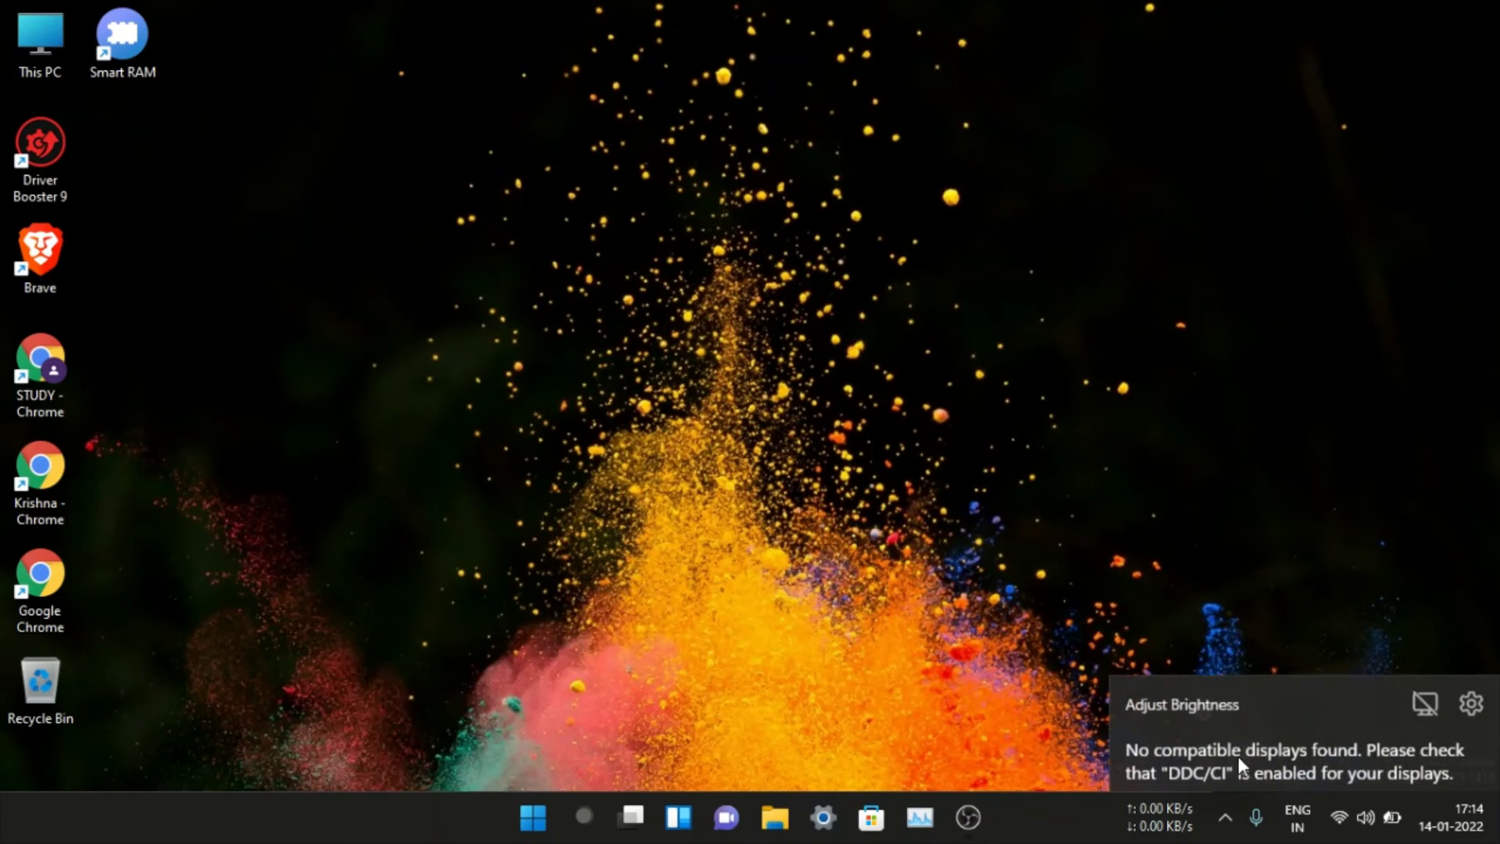
left_click(1472, 695)
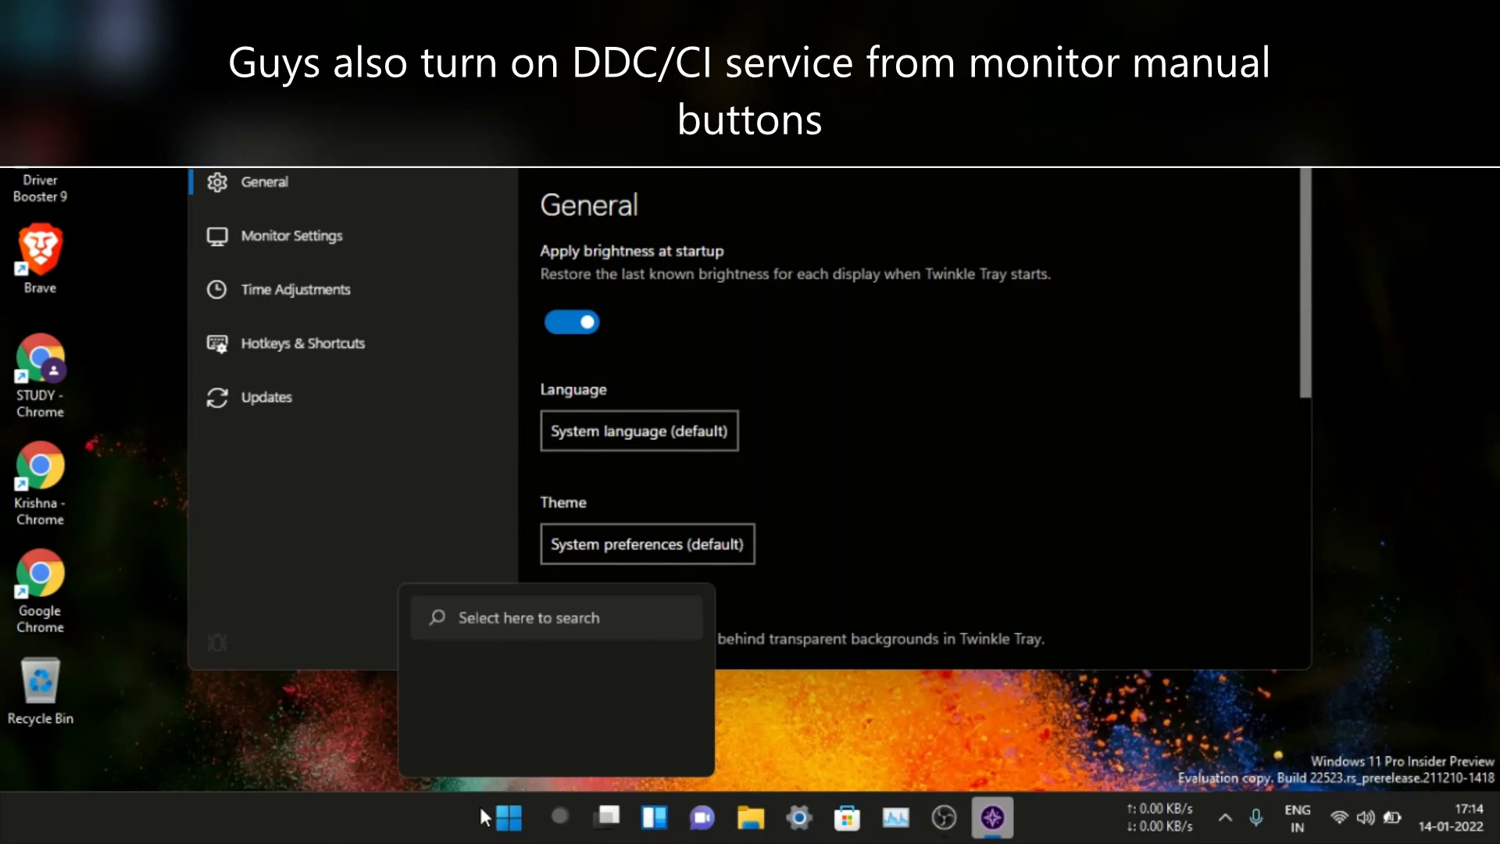
left_click(500, 818)
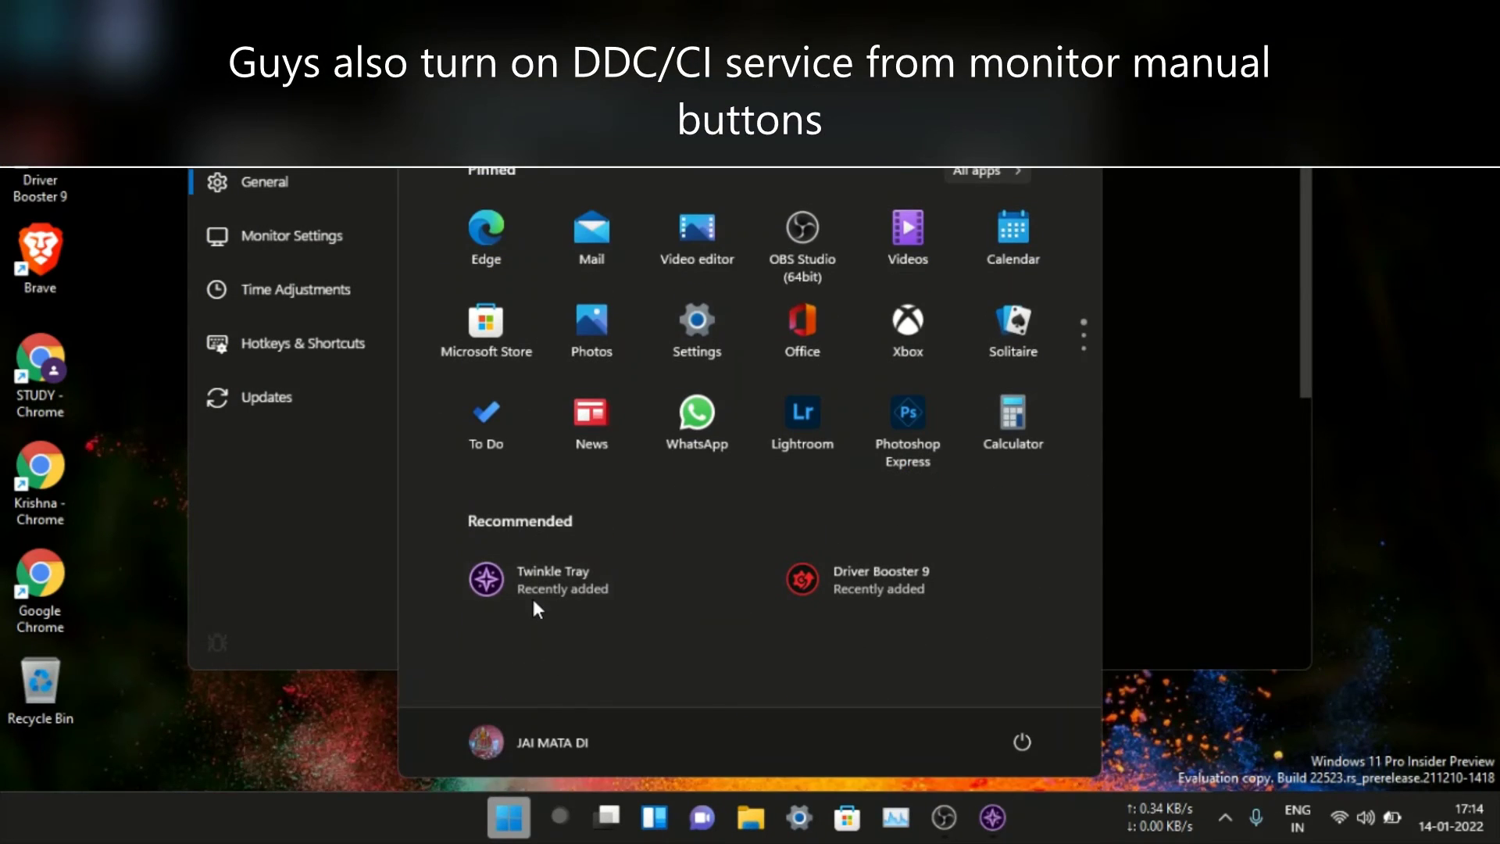
left_click(378, 720)
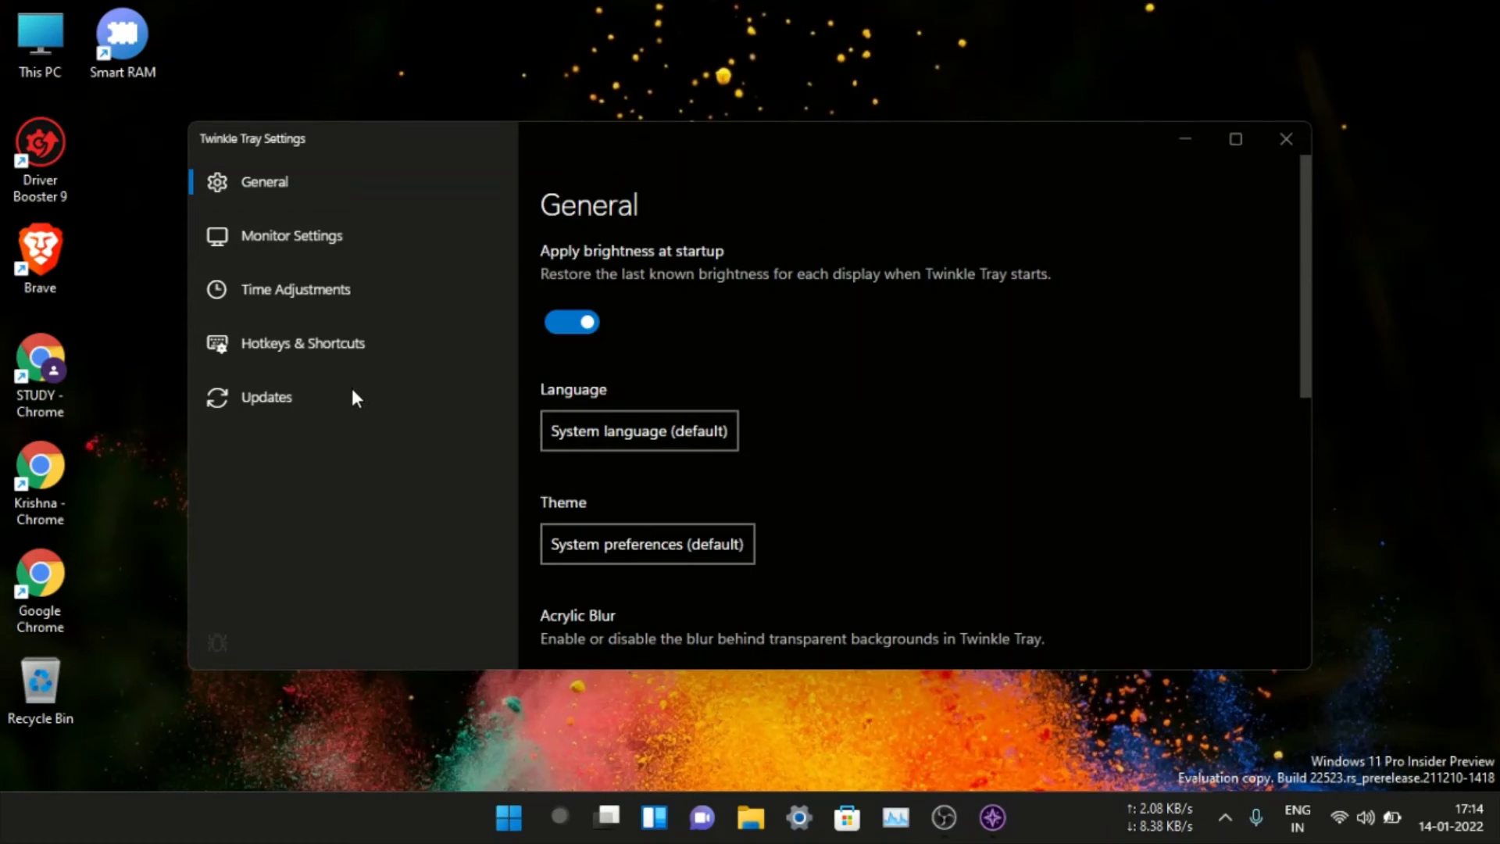
Set Twinkle Tray's all-displays hotkeys to 2 for increasing and 3 for decreasing brightness, and close the settings.
left_click(361, 351)
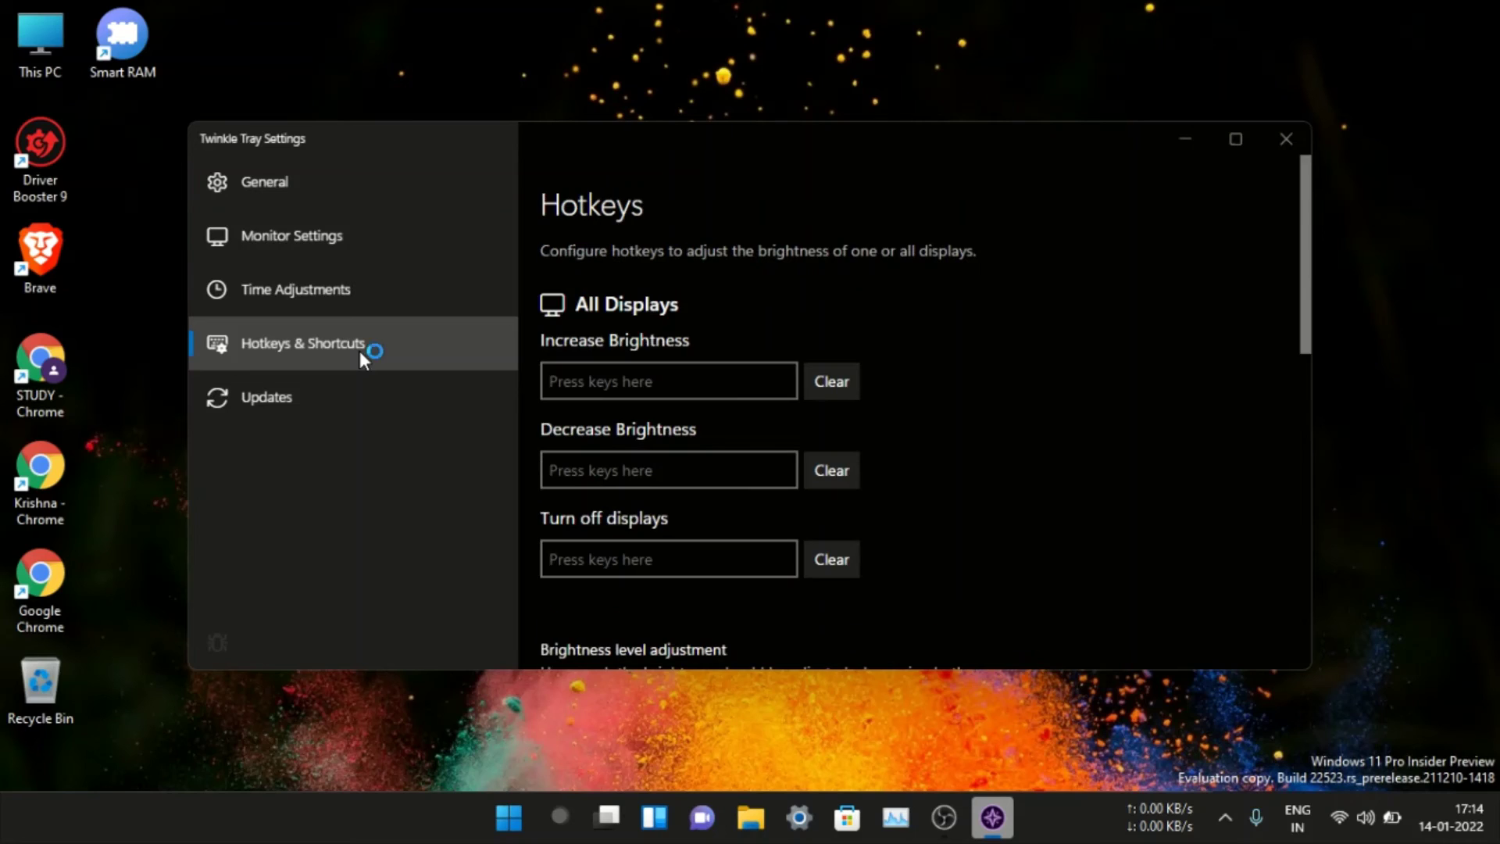
left_click(599, 372)
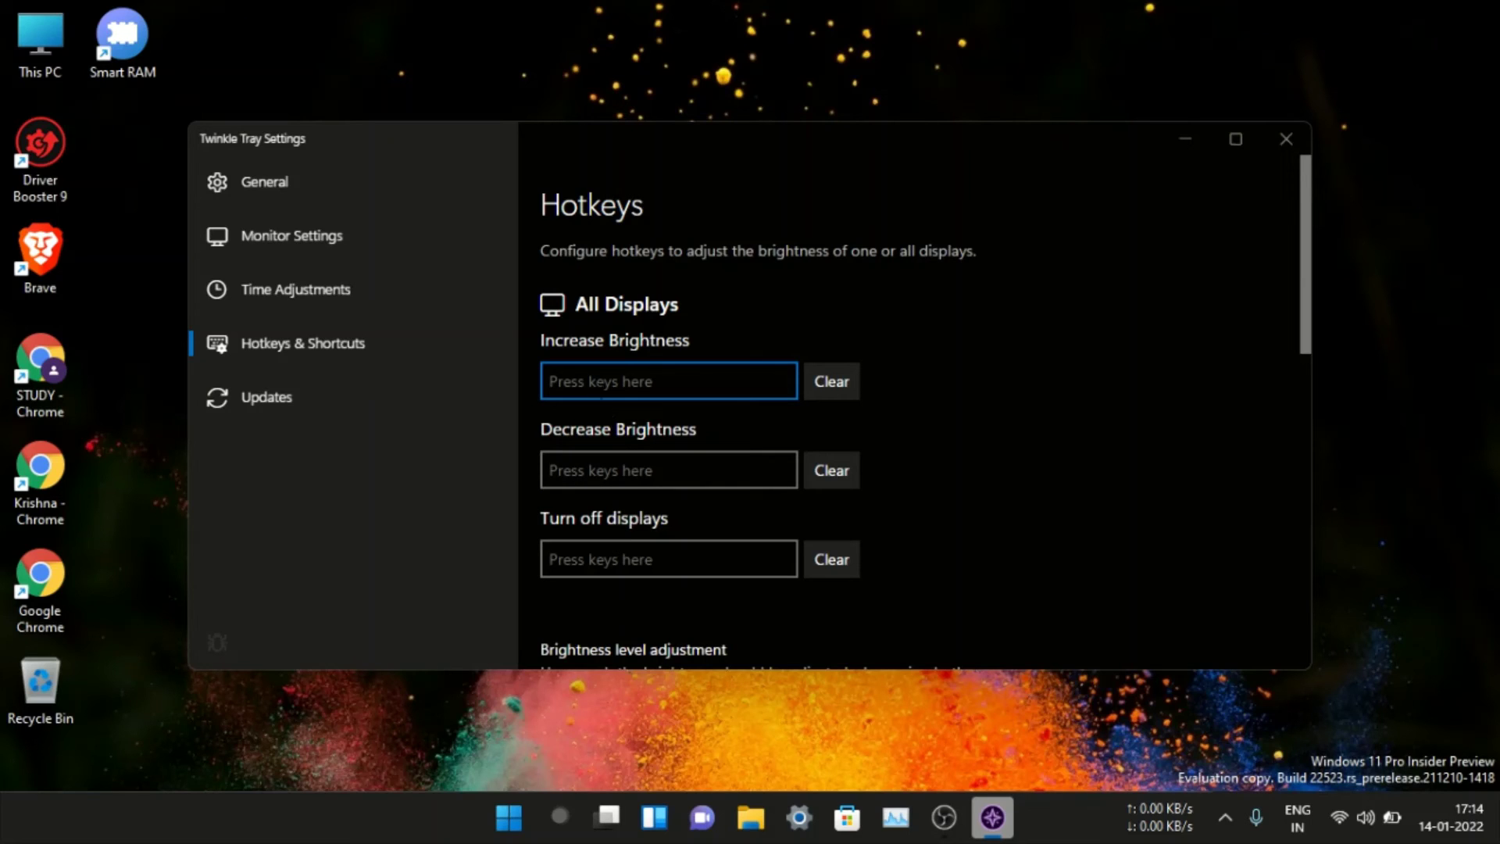
key("2")
left_click(669, 469)
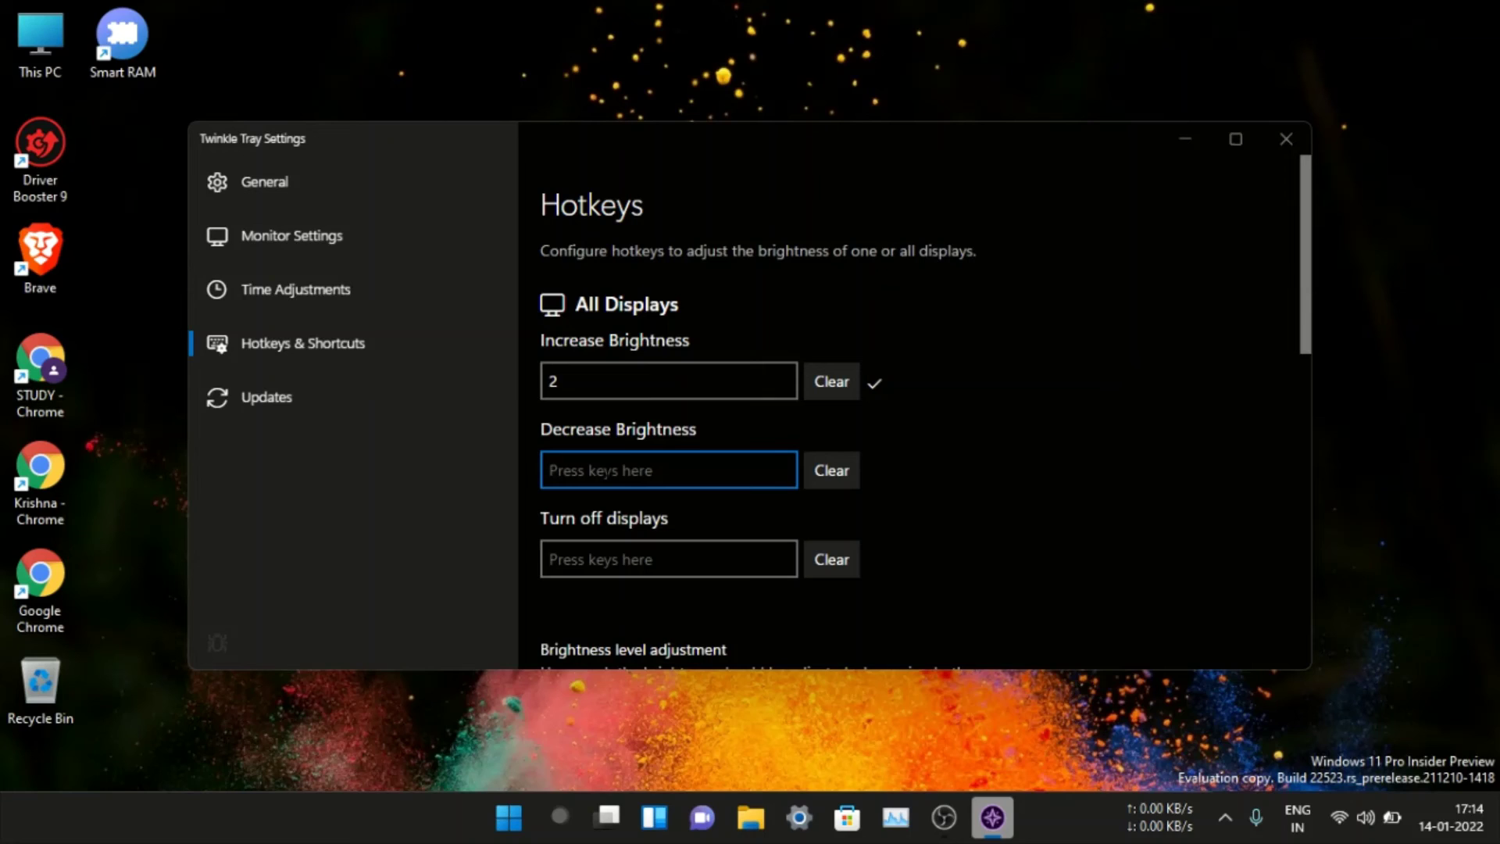
key("3")
left_click(1286, 148)
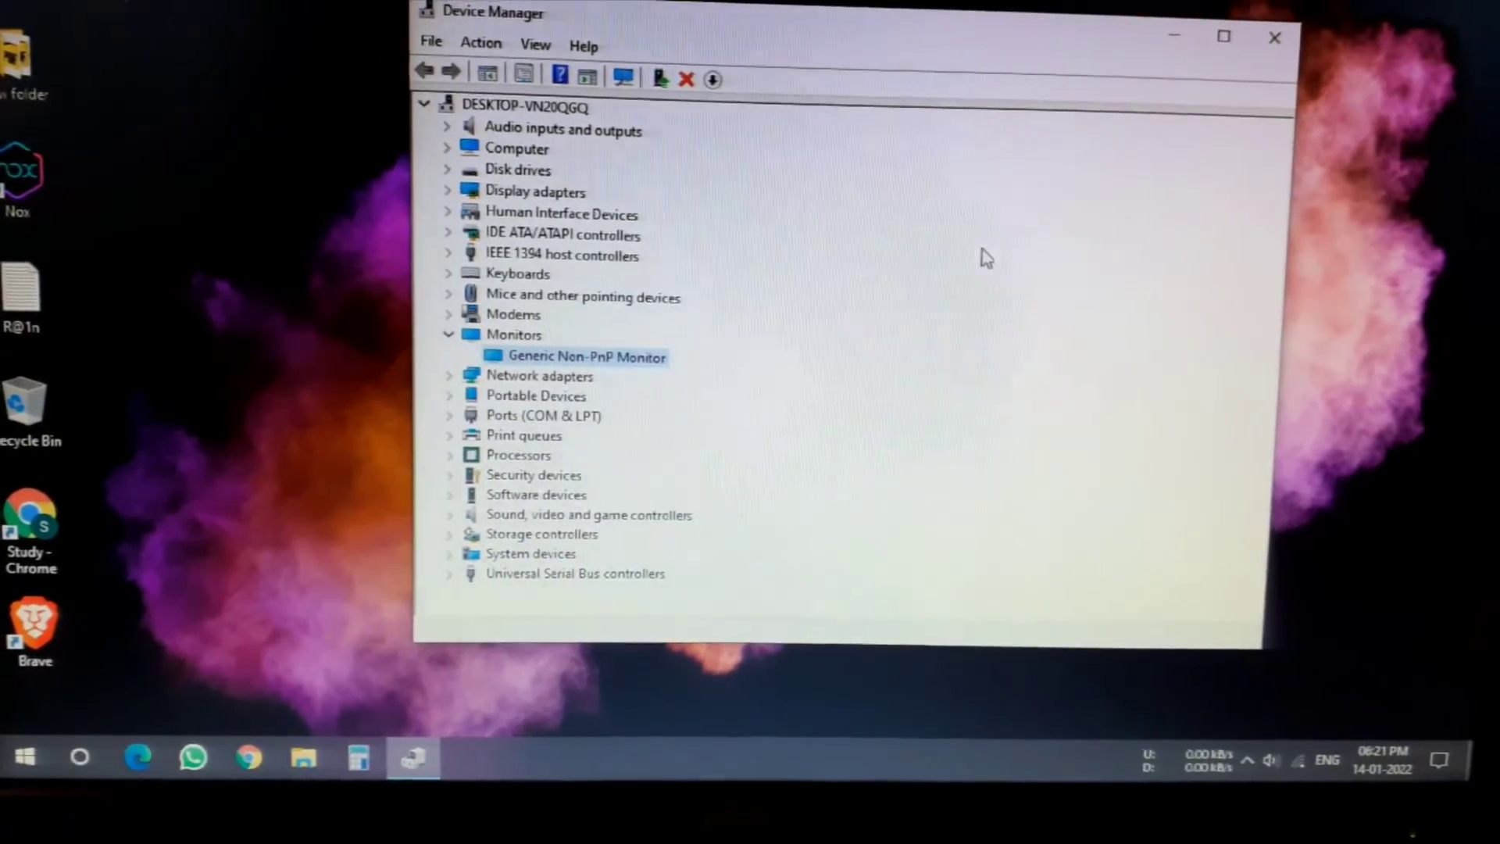
Review the brightness hotkeys in Twinkle Tray's settings on the other computer, close the settings and minimise Device Manager.
left_click(1259, 766)
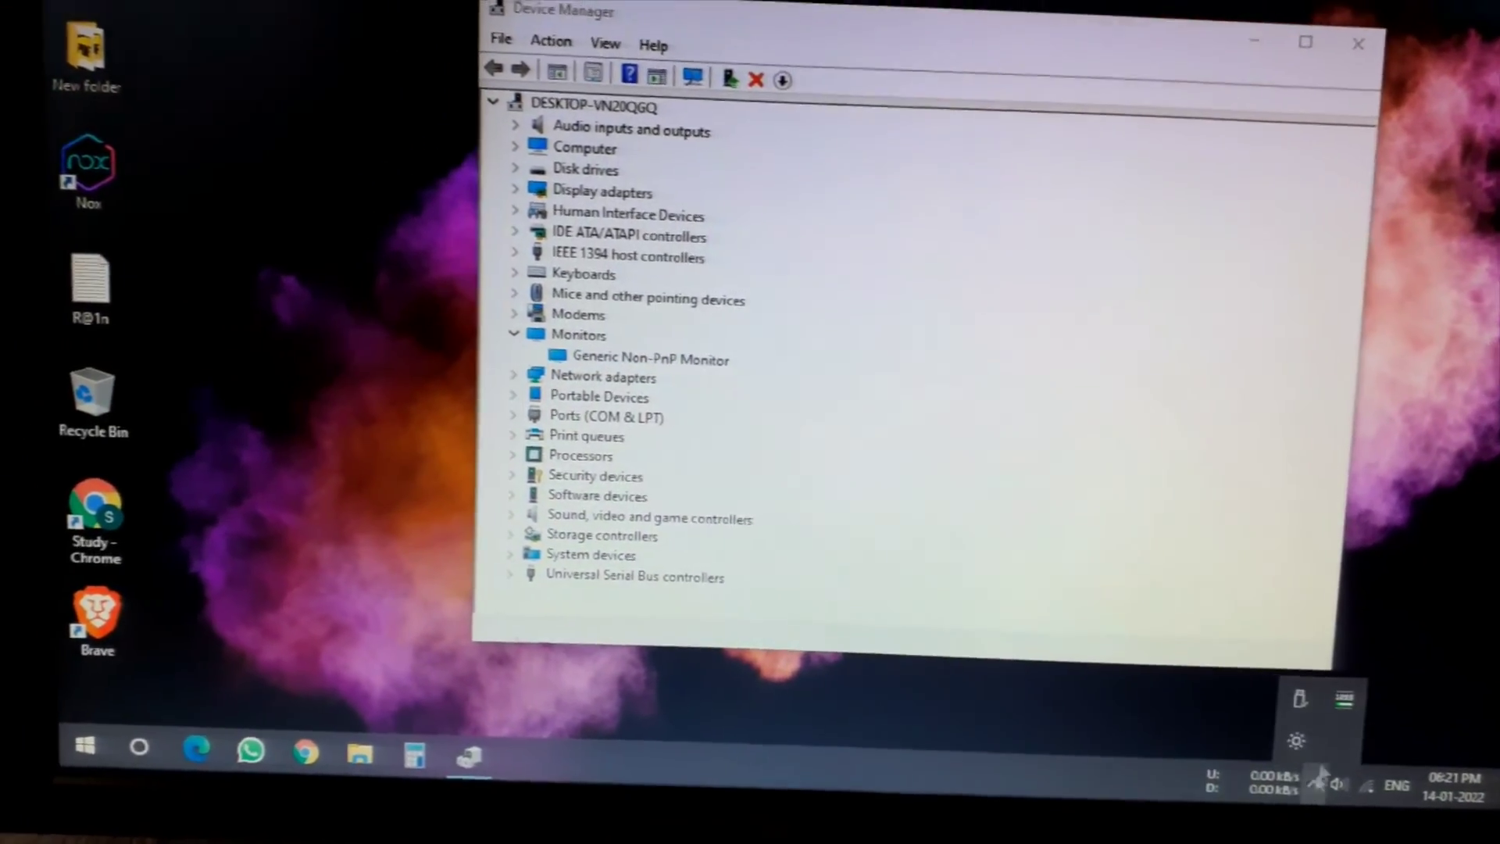
left_click(1292, 742)
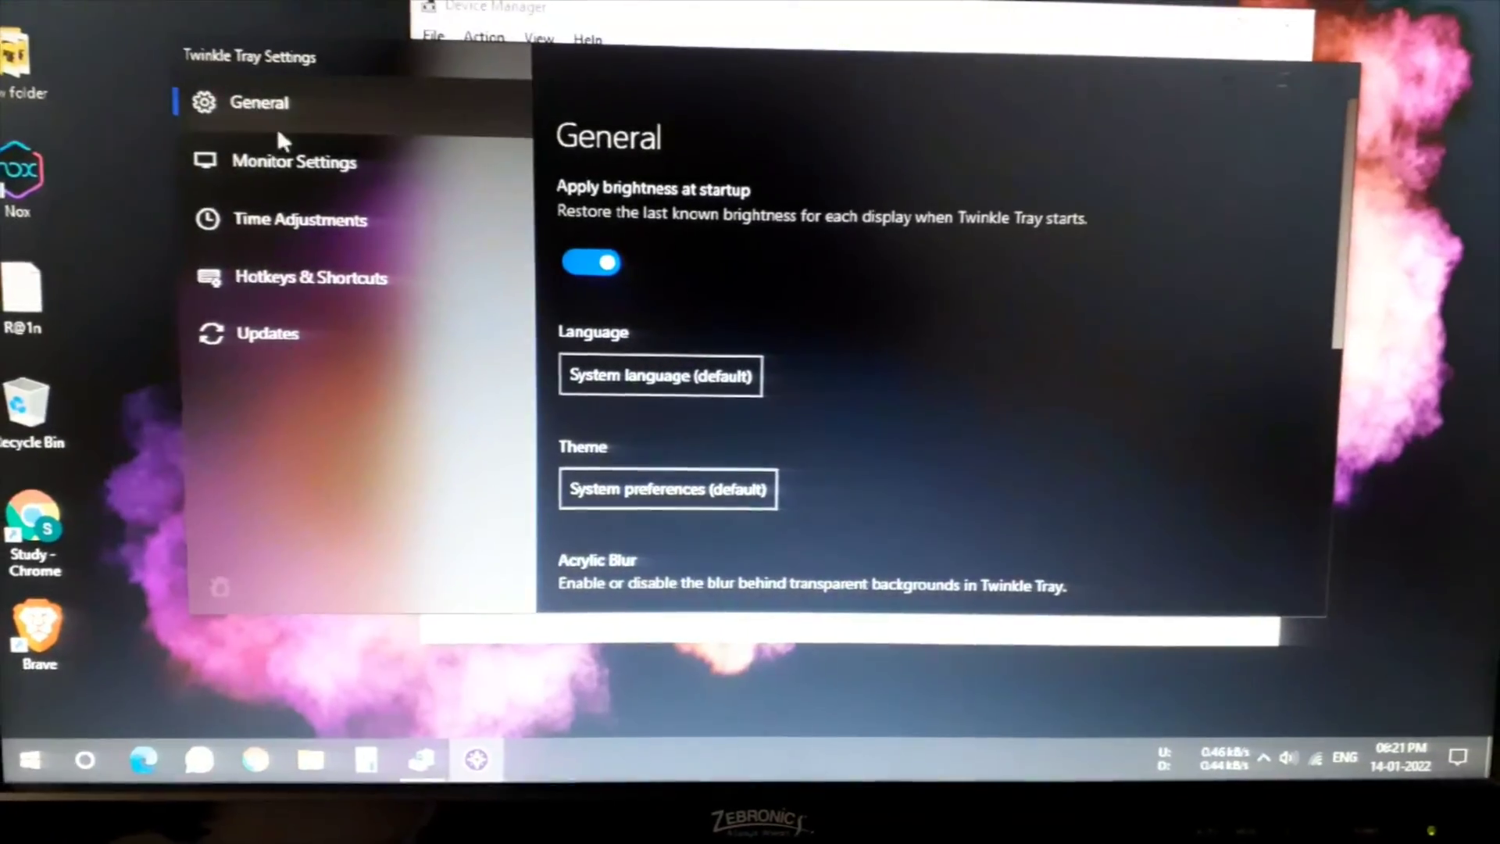
left_click(317, 280)
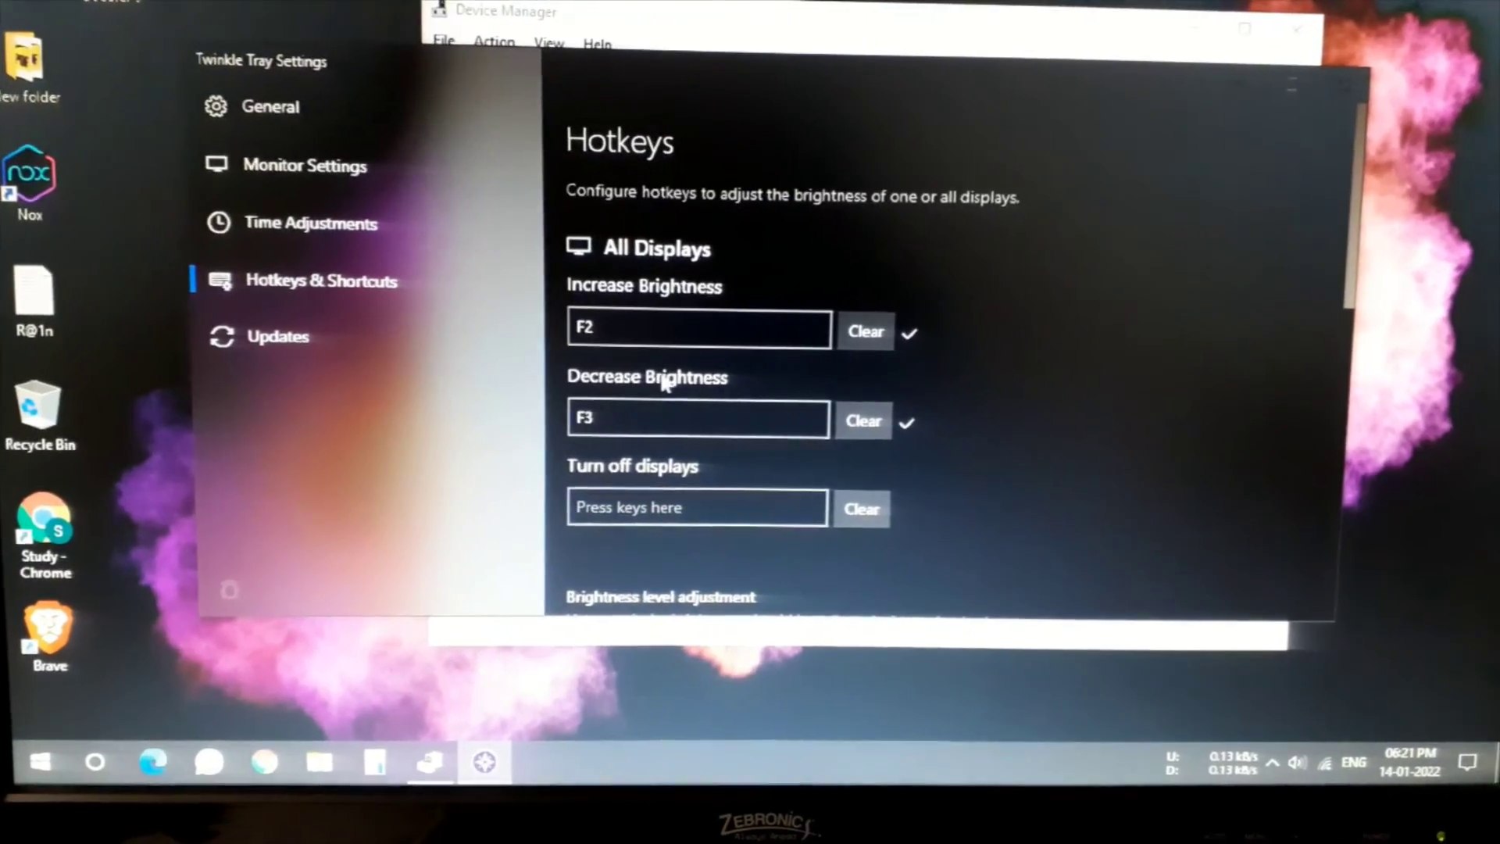
left_click(1343, 91)
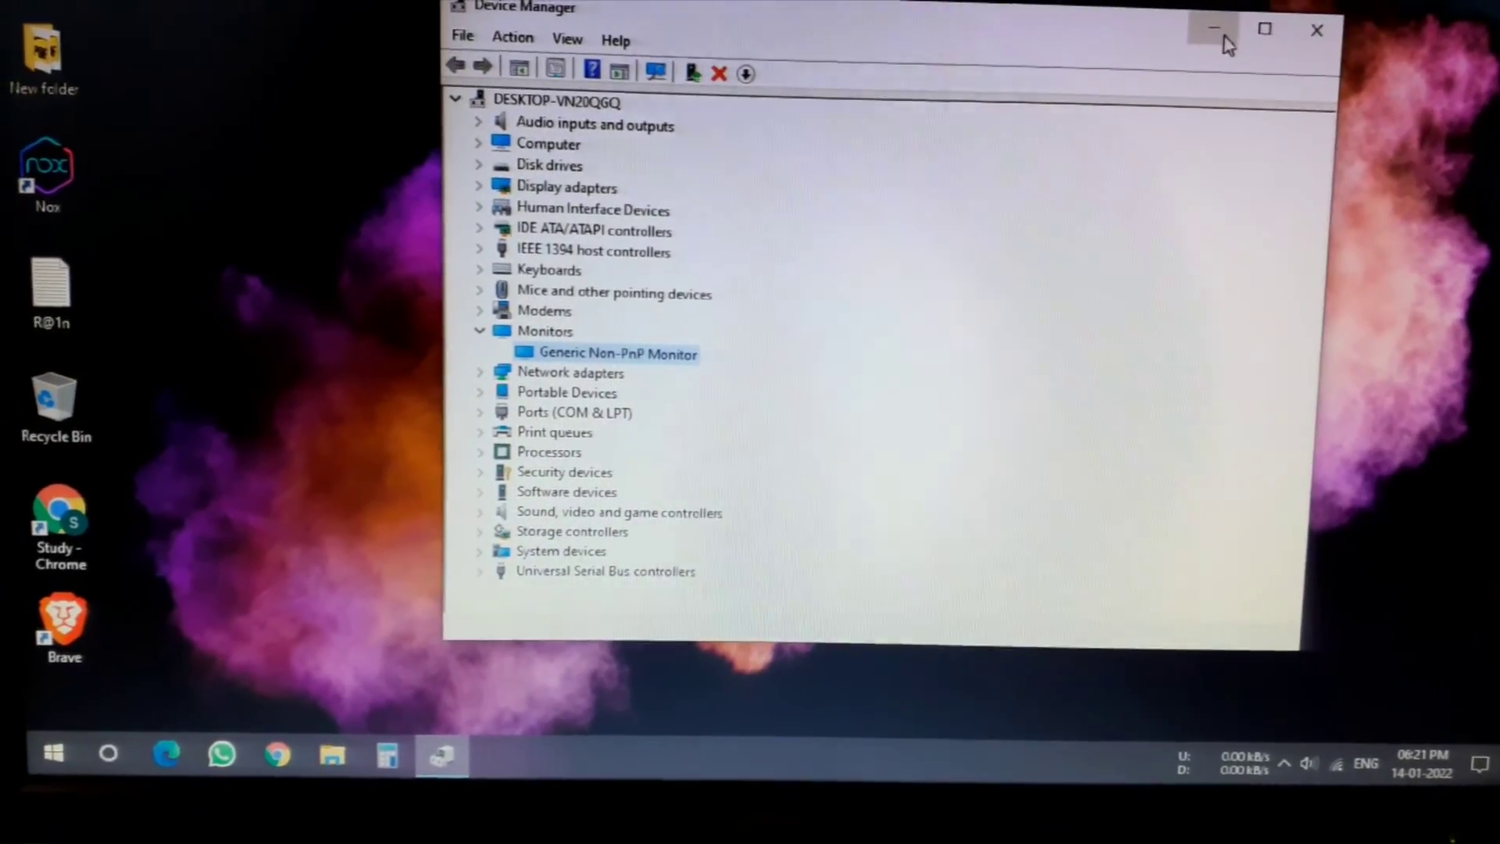
left_click(1213, 35)
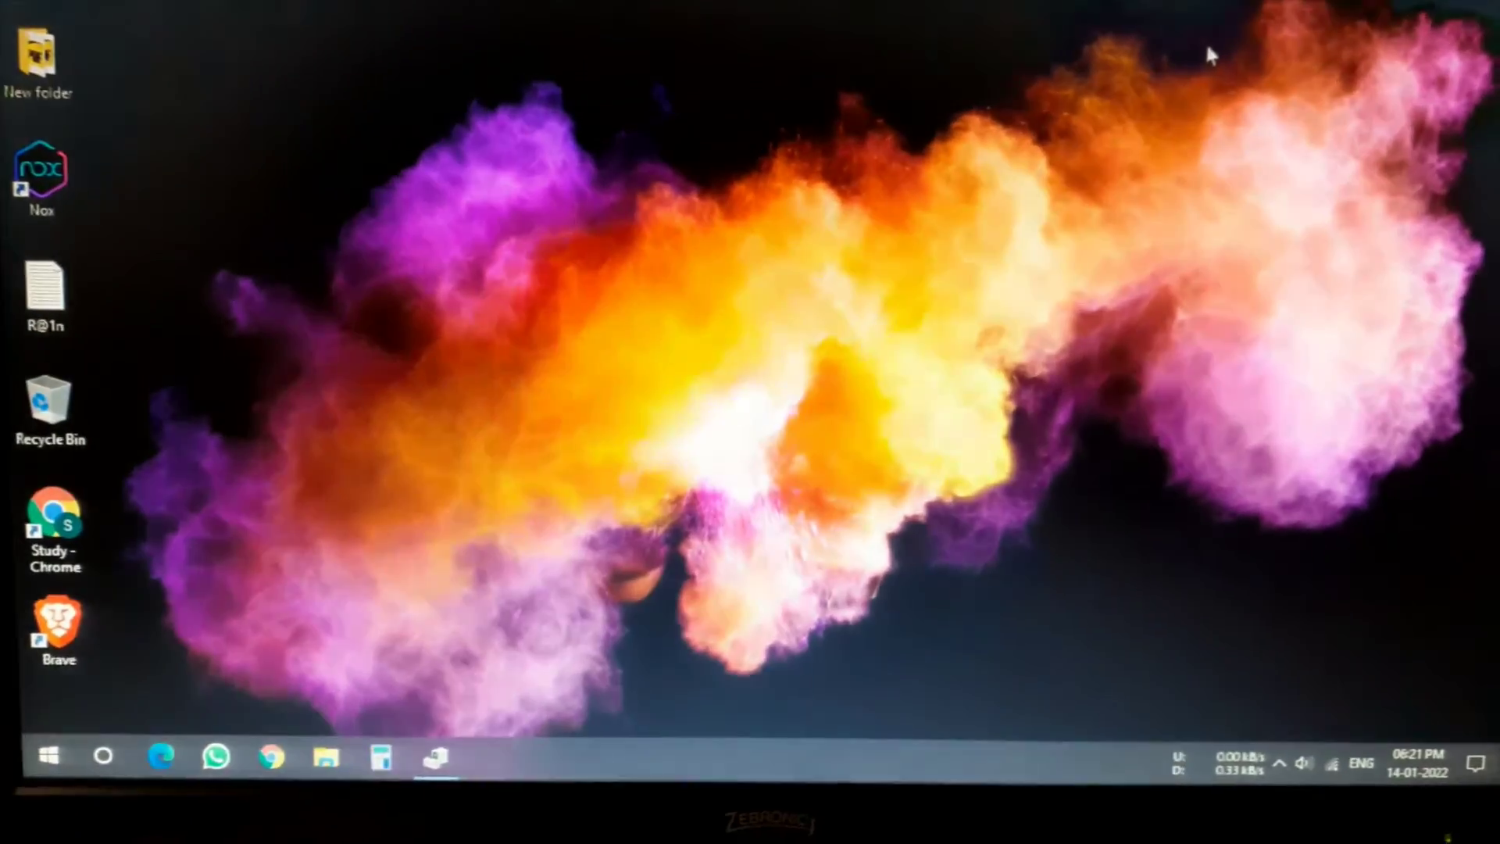